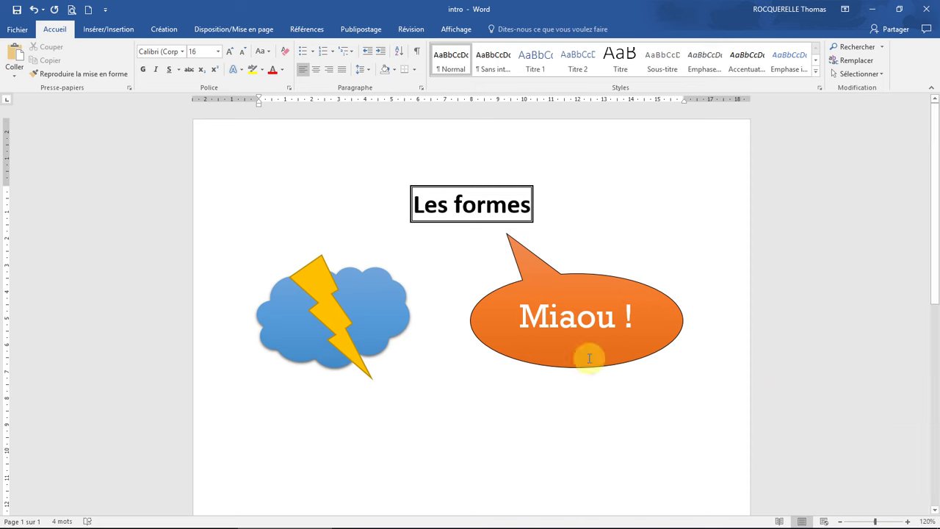
Step: Switch to the blank Formes document and draw an isosceles triangle in the upper left
mouse_move(274, 522)
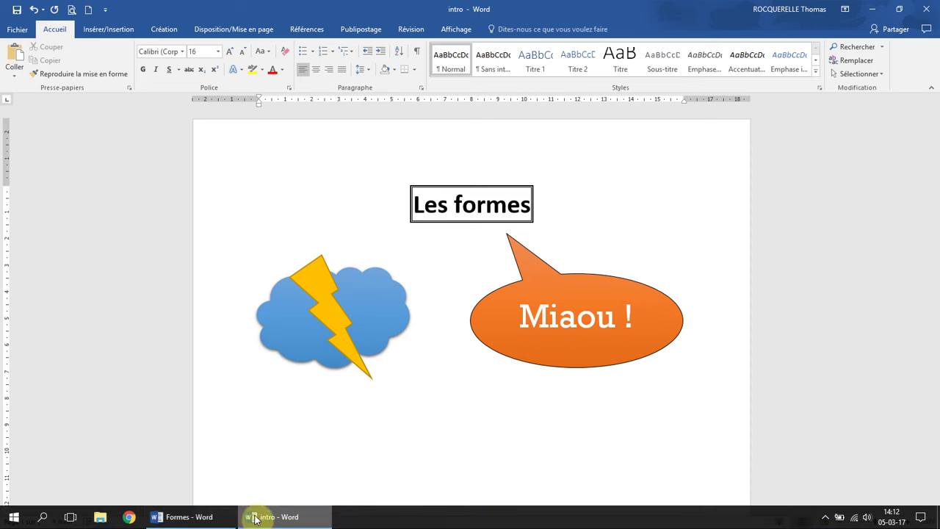
click(209, 516)
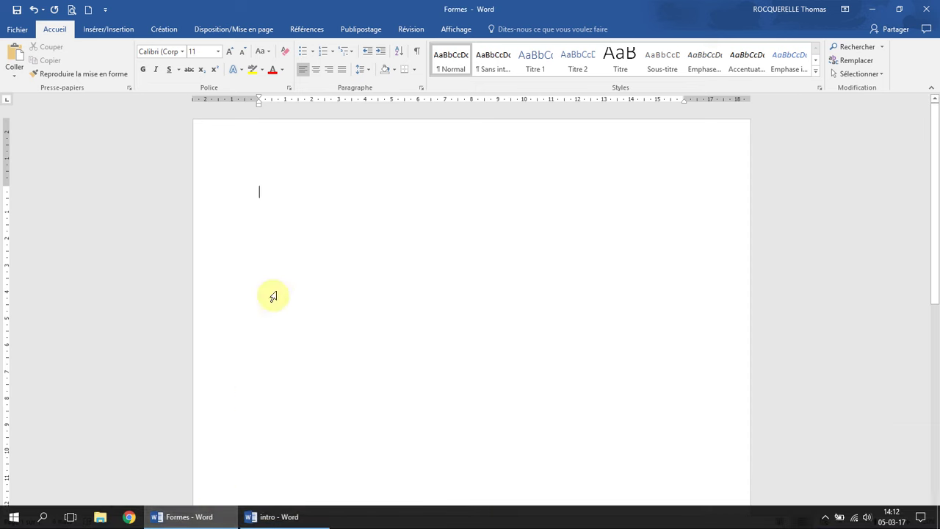
click(107, 31)
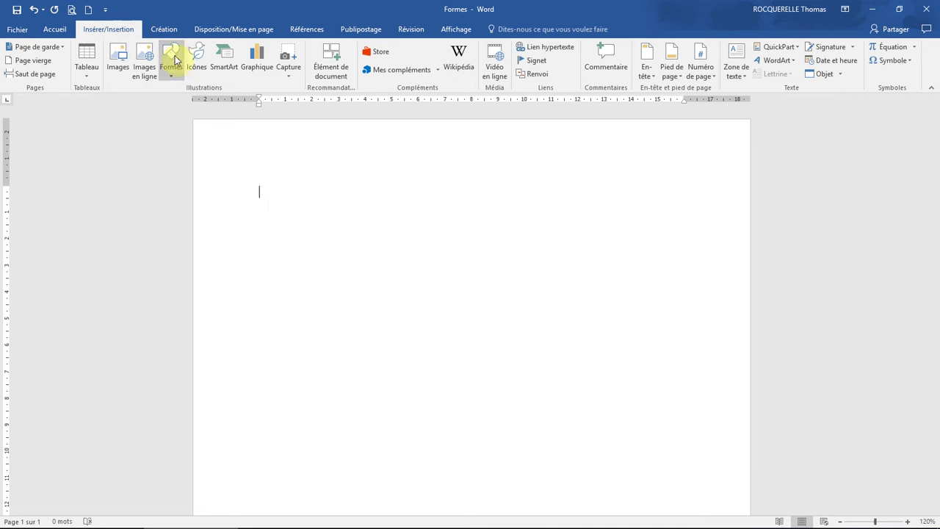
click(175, 69)
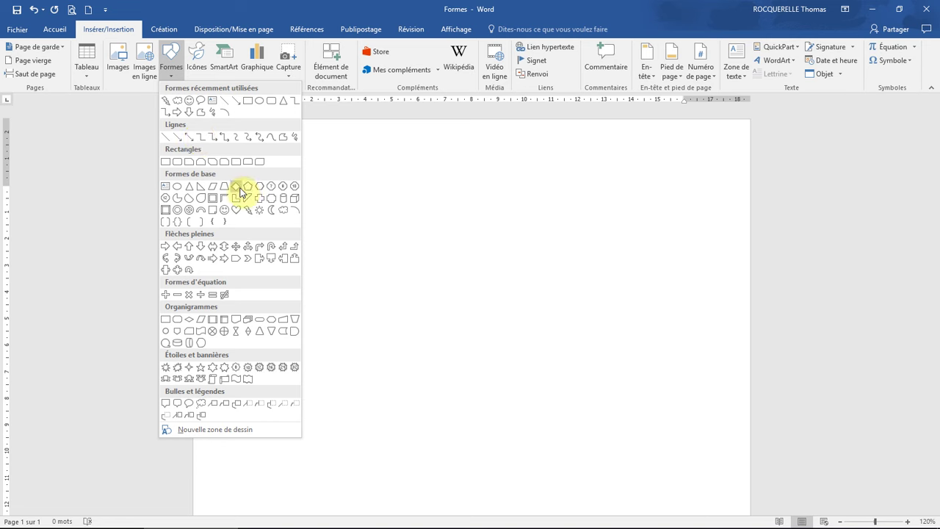
click(283, 103)
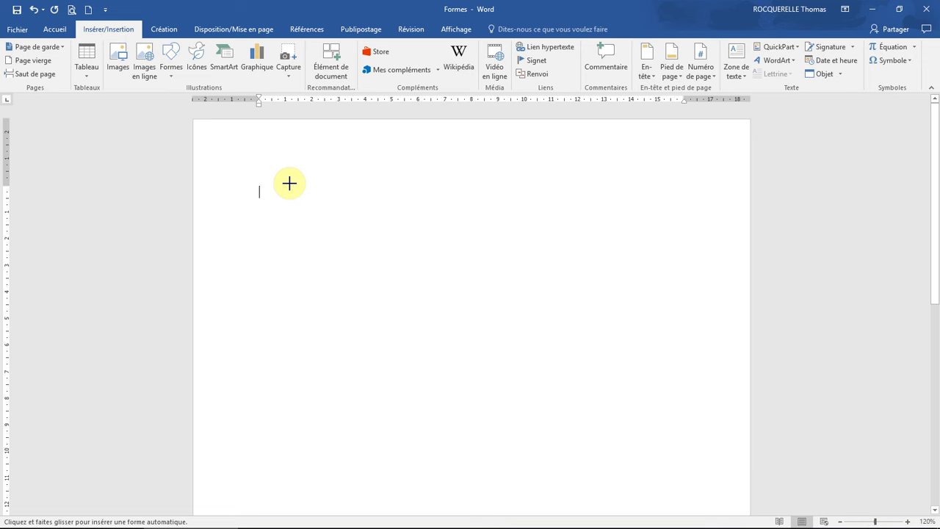
drag(288, 183, 428, 330)
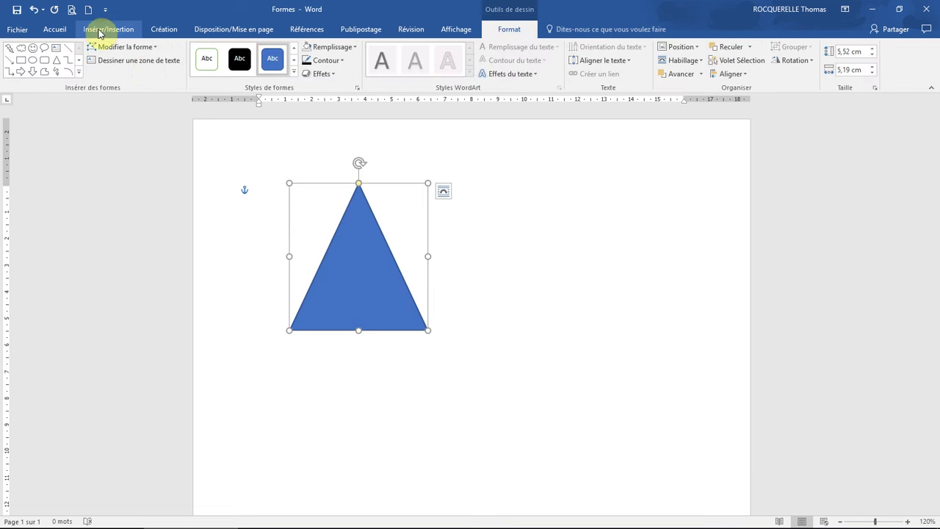
click(495, 273)
Step: Draw a cloud shape to the right of the triangle
click(103, 29)
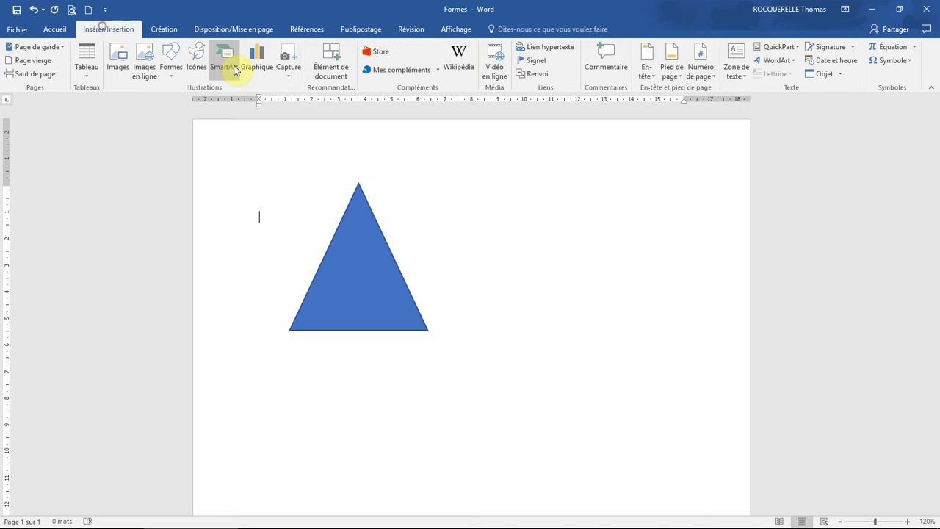
click(168, 67)
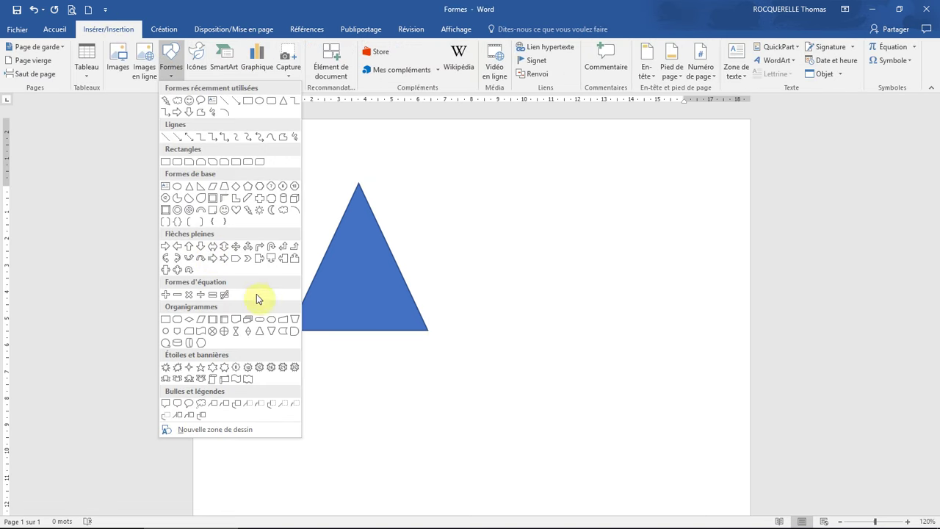
click(179, 112)
drag(534, 191, 700, 302)
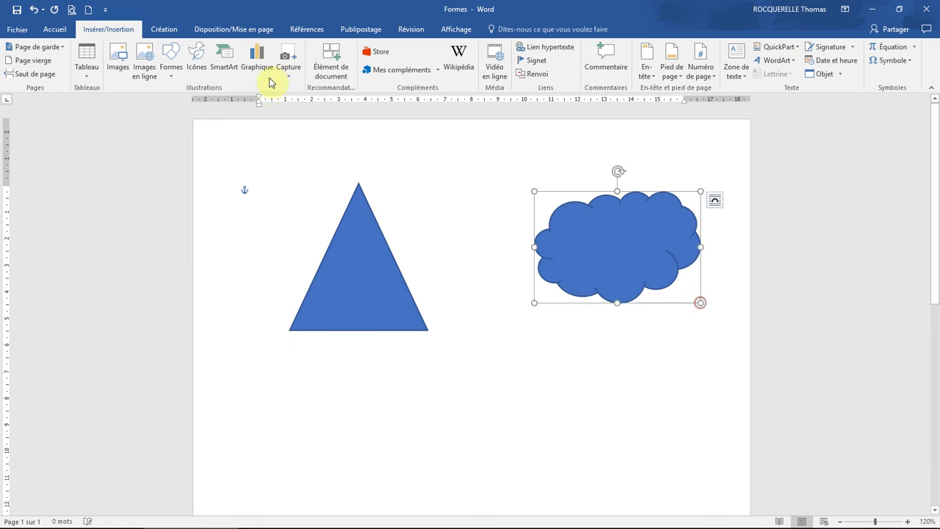
click(446, 425)
Step: Draw a five-pointed star below the cloud
click(108, 29)
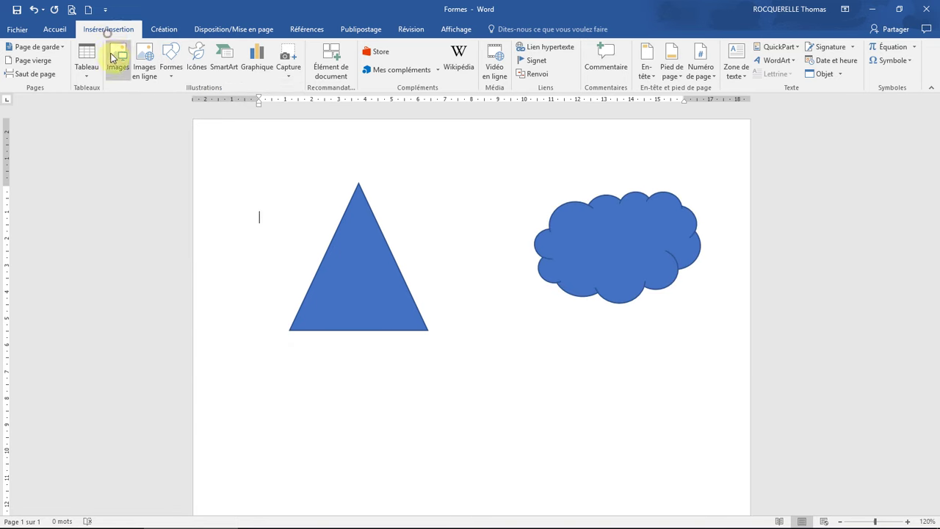
click(172, 68)
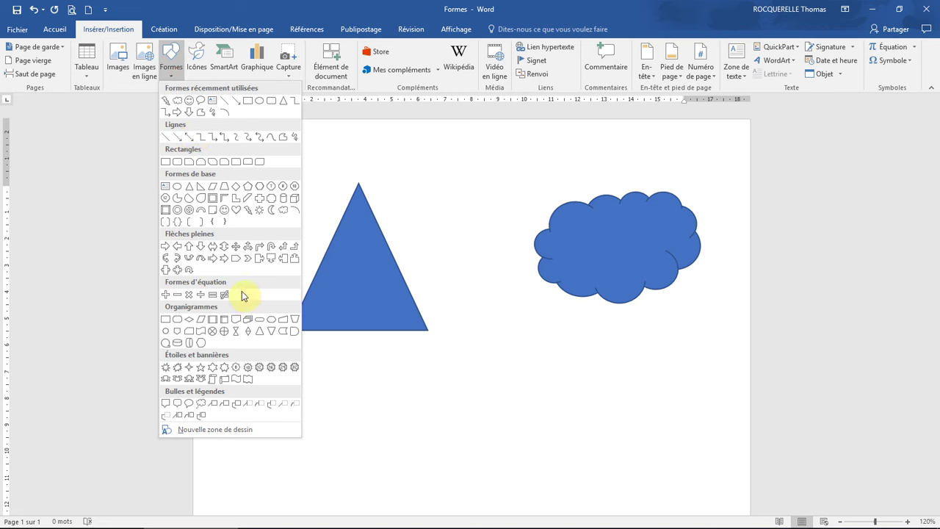
click(189, 366)
drag(477, 350, 621, 476)
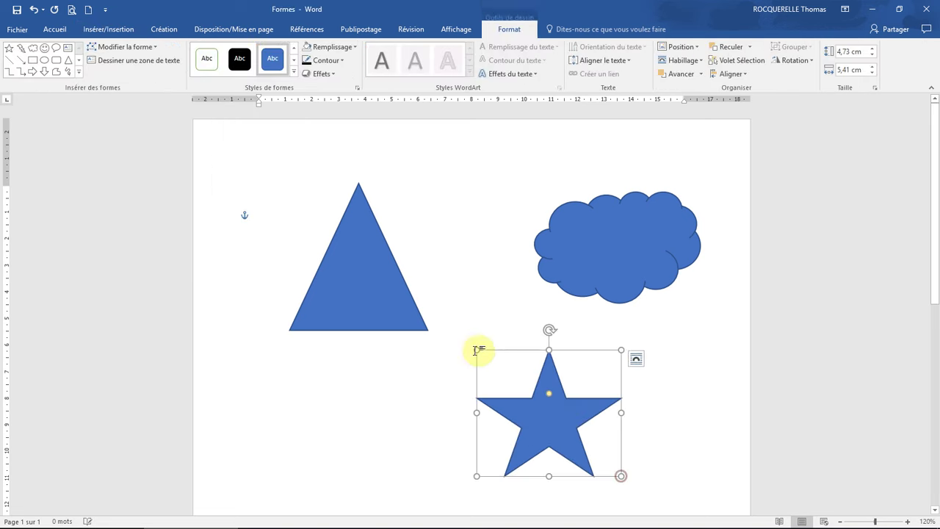
Step: Draw a rectangular speech bubble below the triangle
click(126, 30)
click(171, 63)
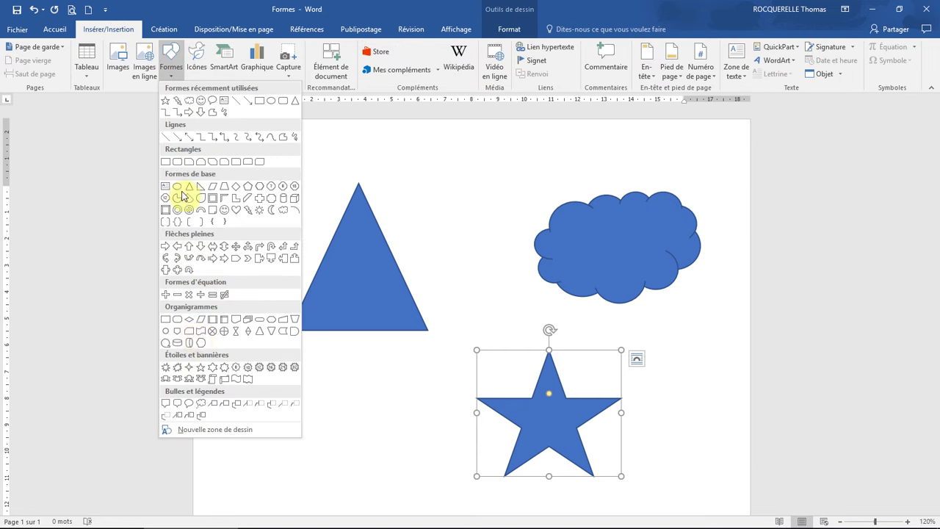
click(178, 408)
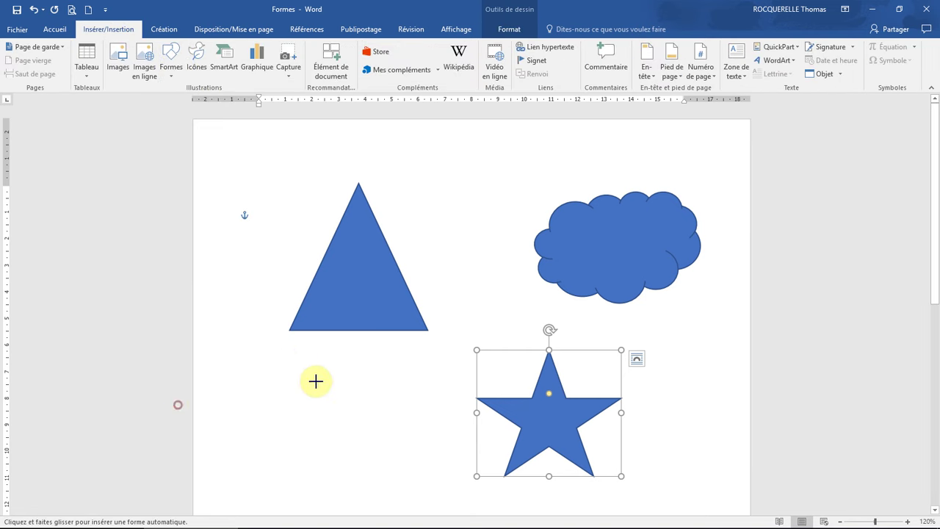
drag(275, 363, 408, 457)
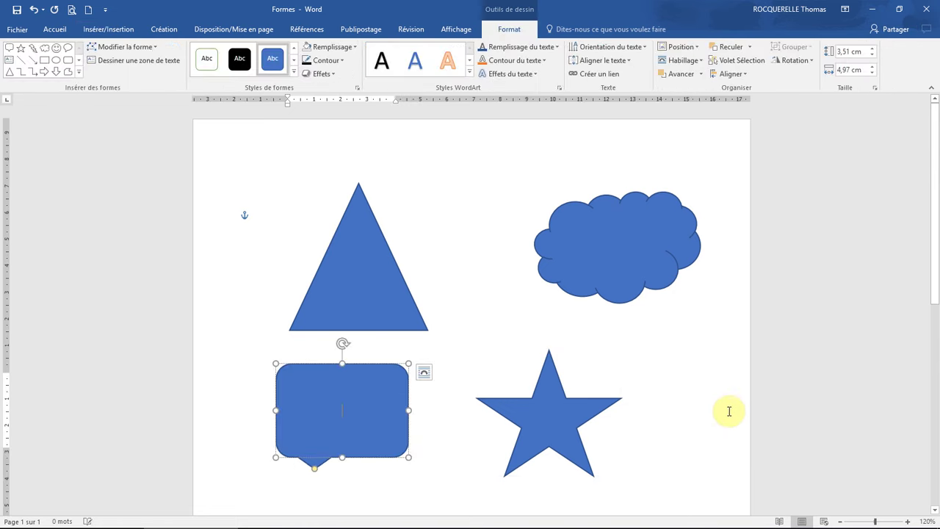
click(730, 389)
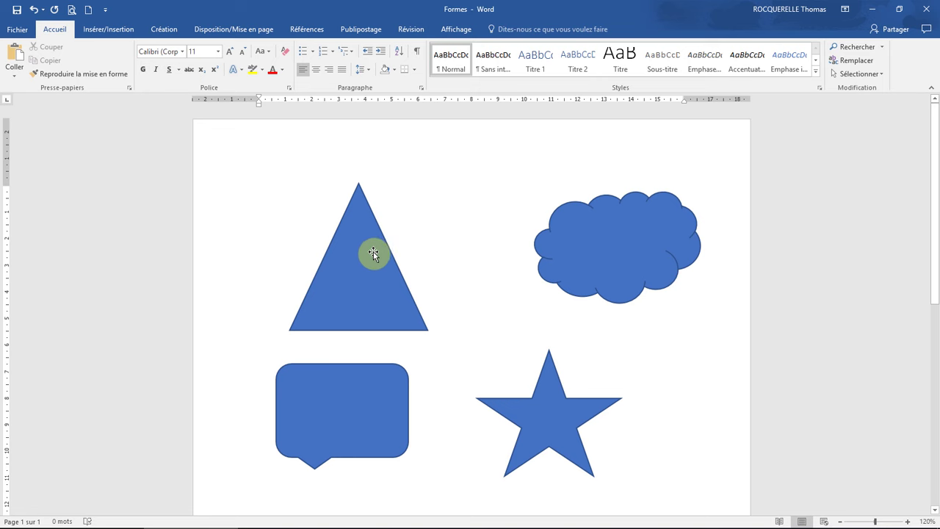
Step: Type 'Nuage' inside the cloud and enlarge its font
right_click(607, 236)
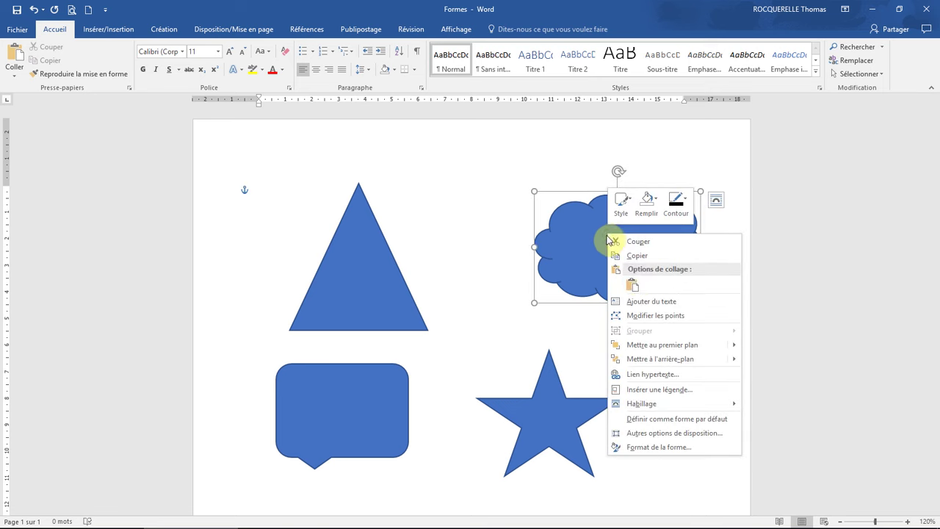
click(670, 307)
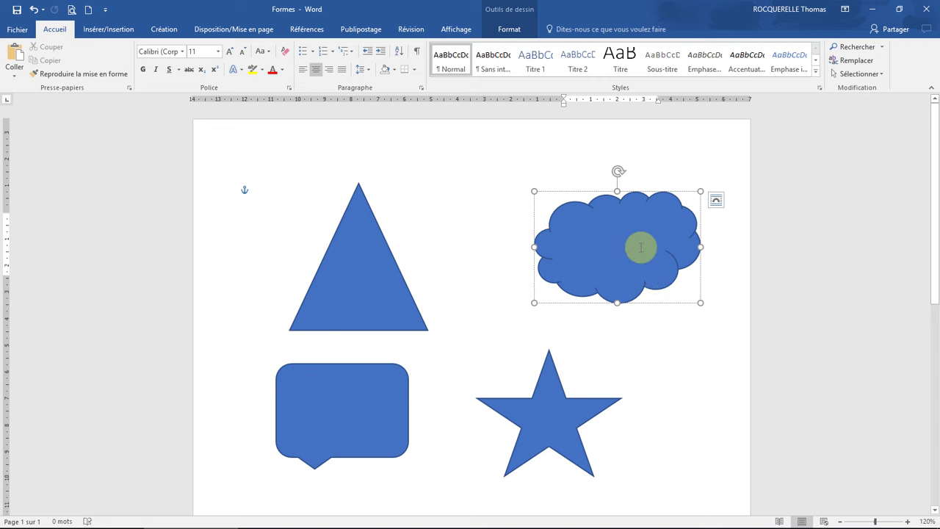
text(Nuage)
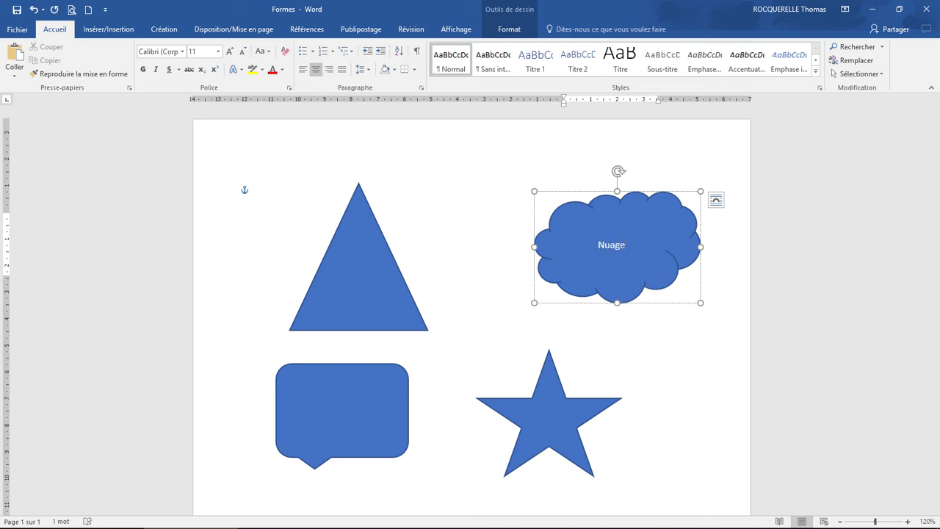
double_click(639, 248)
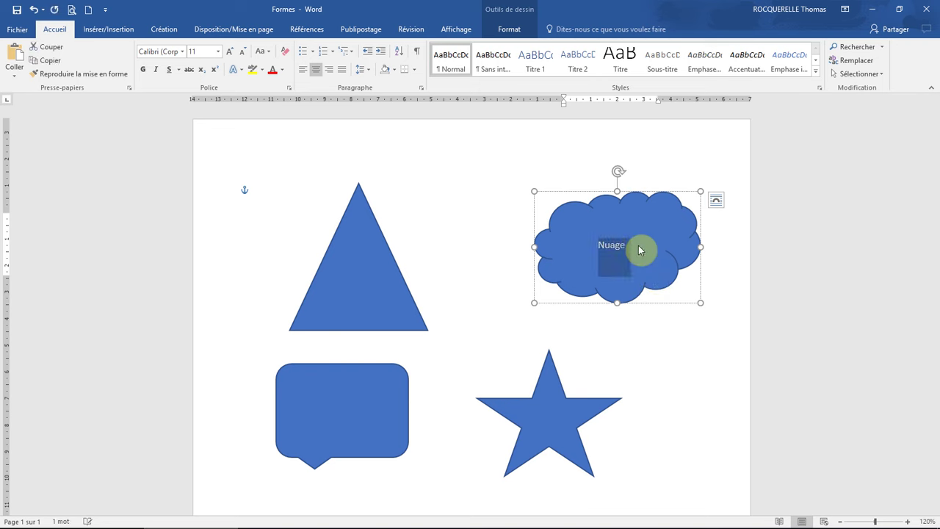
click(226, 55)
click(227, 56)
click(226, 56)
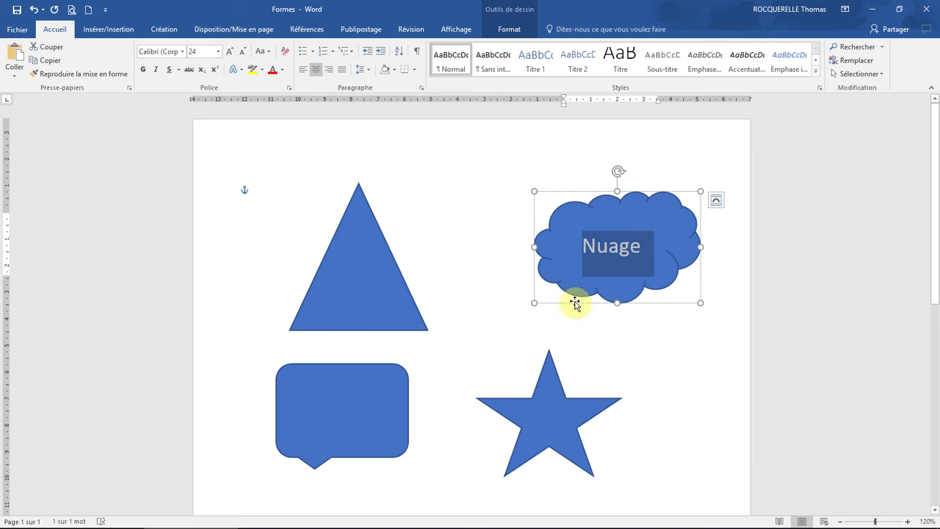
Step: Tilt the cloud clockwise, then rotate it back upright
click(617, 324)
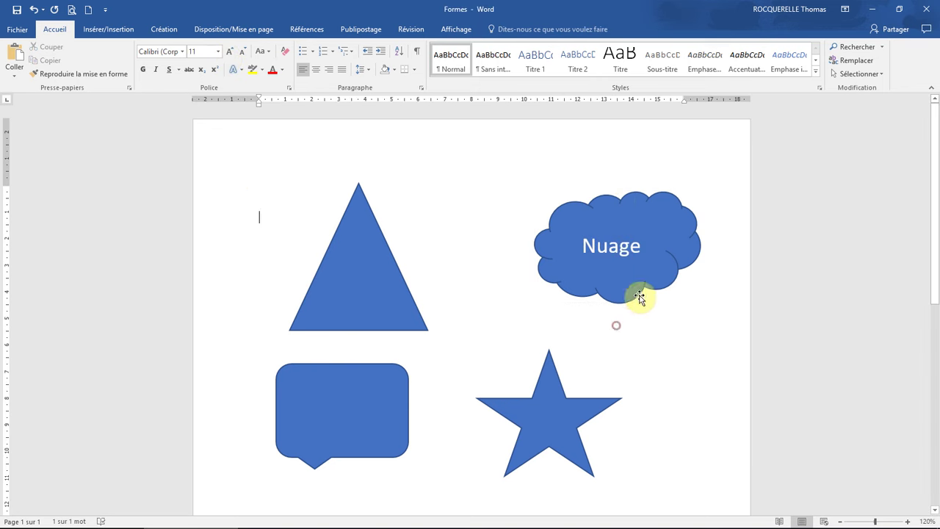
click(617, 197)
drag(617, 170, 649, 169)
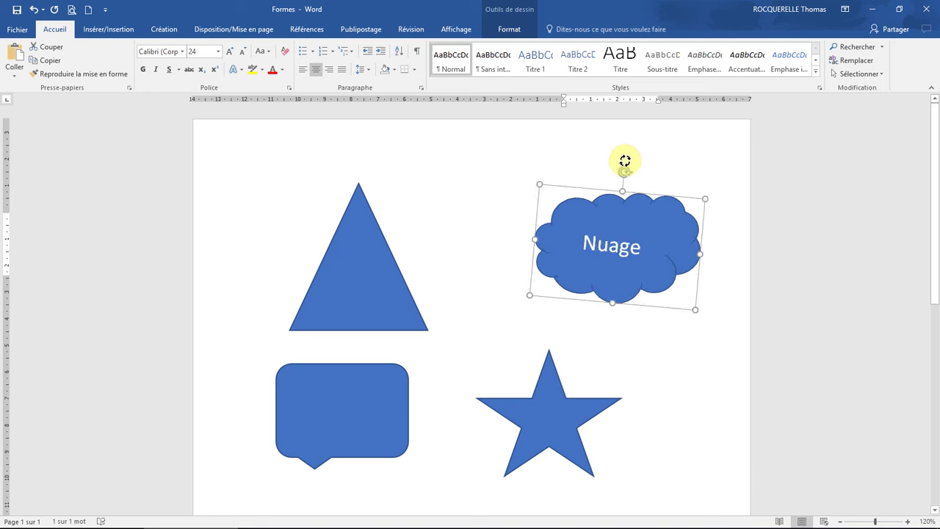
drag(649, 169, 617, 161)
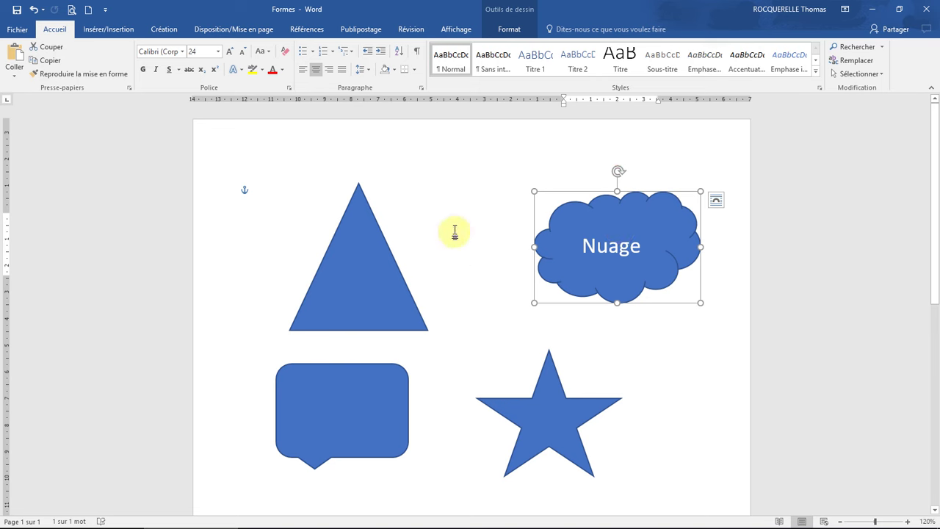
Step: Give the triangle the orange-yellow shape style and browse shape styles for the cloud
click(368, 264)
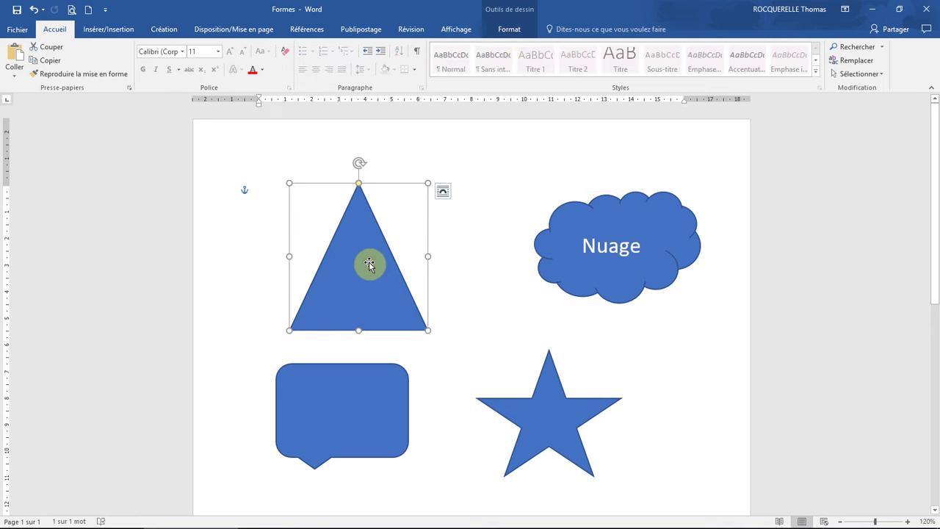
click(513, 35)
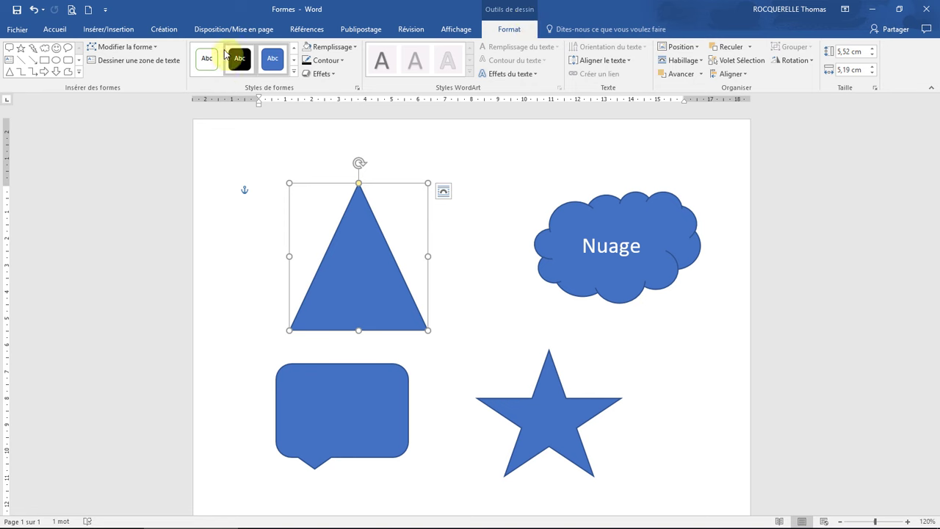
click(293, 72)
click(342, 155)
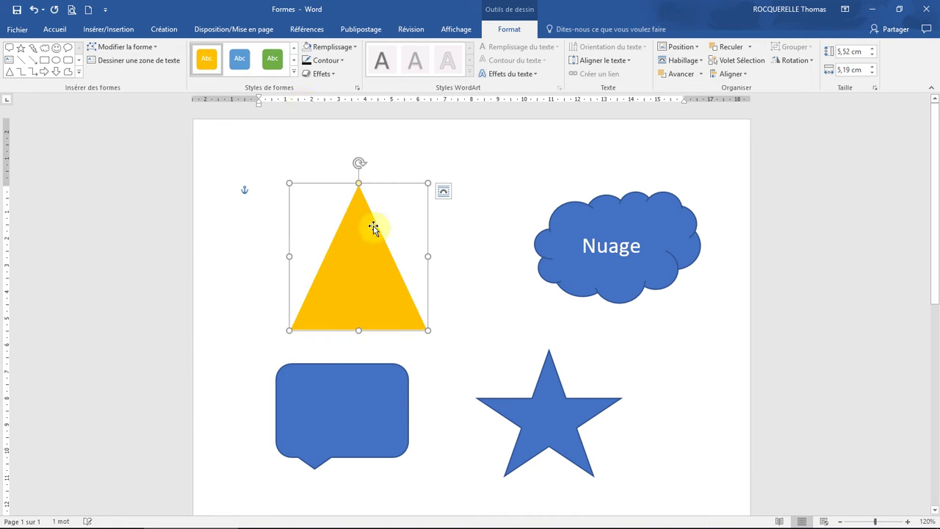
click(647, 212)
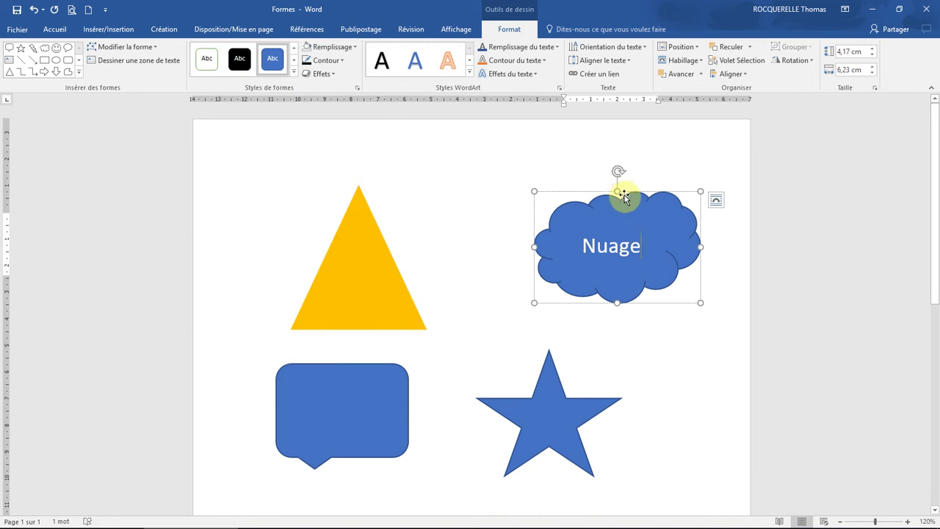
click(603, 197)
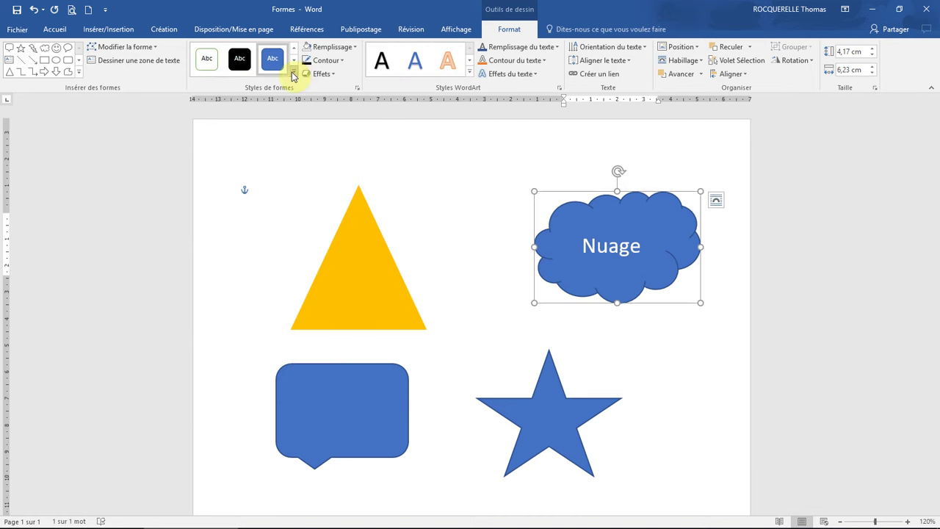
click(293, 77)
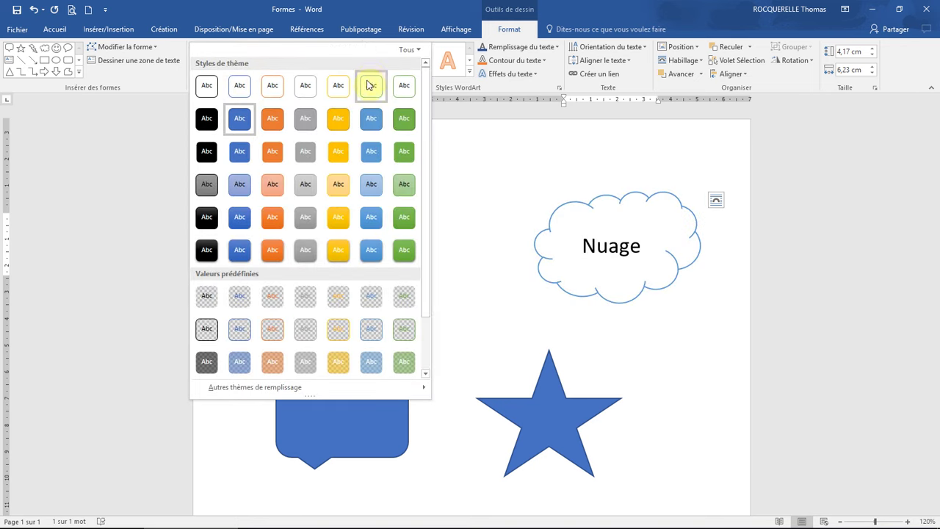
key(Escape)
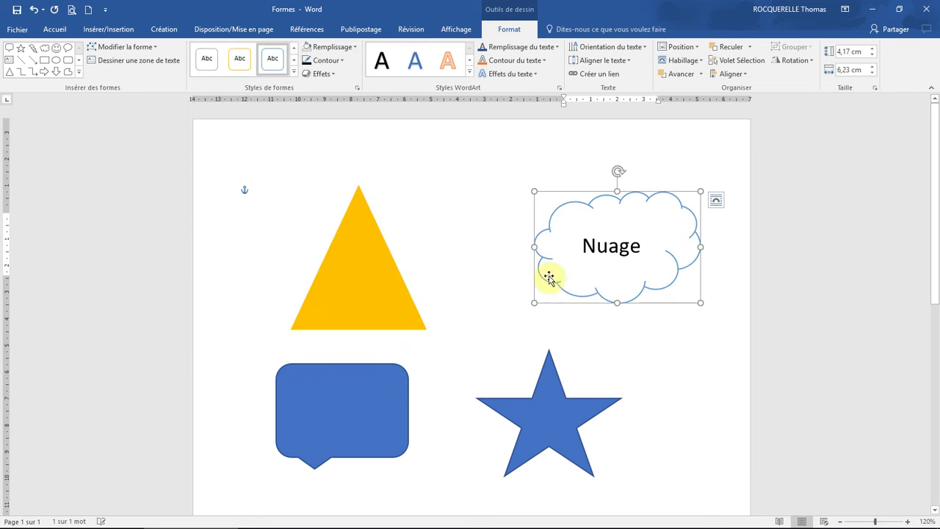
Step: Fill the triangle red with a 6 pt black outline
click(356, 250)
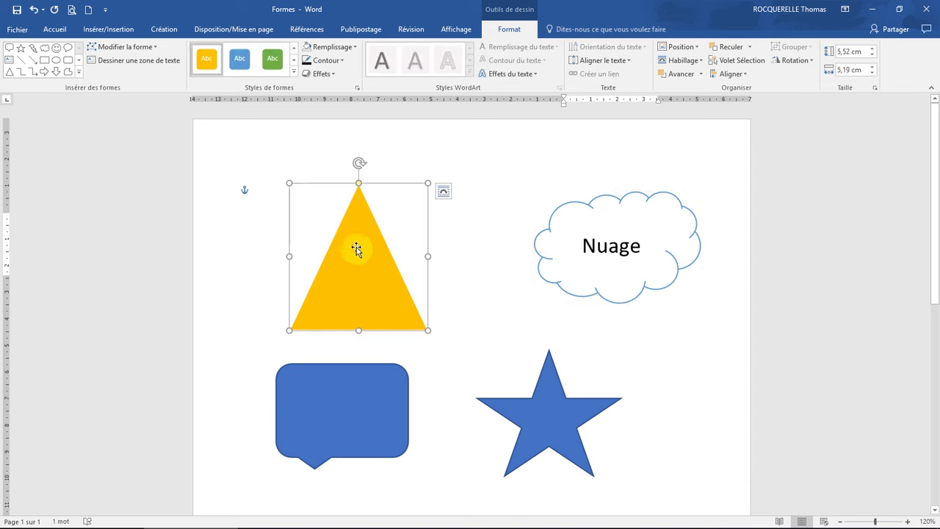
click(349, 47)
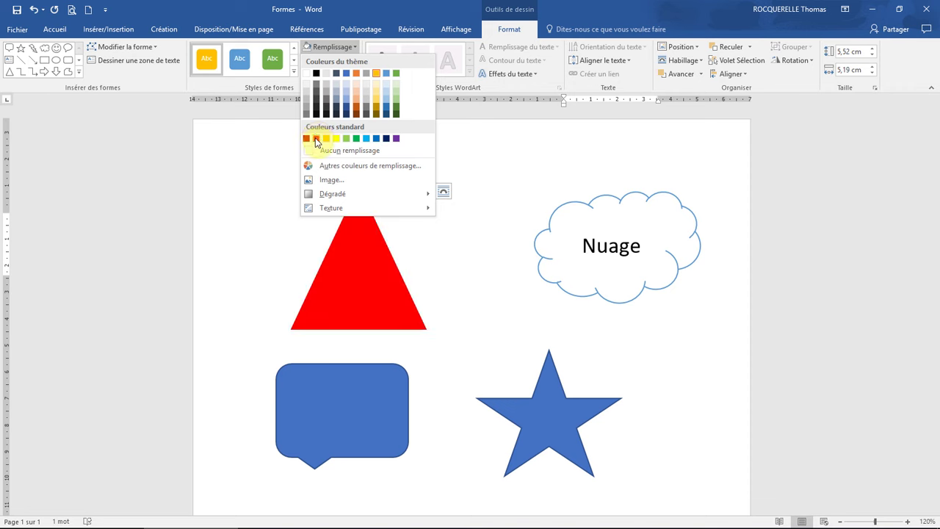
click(316, 138)
click(343, 61)
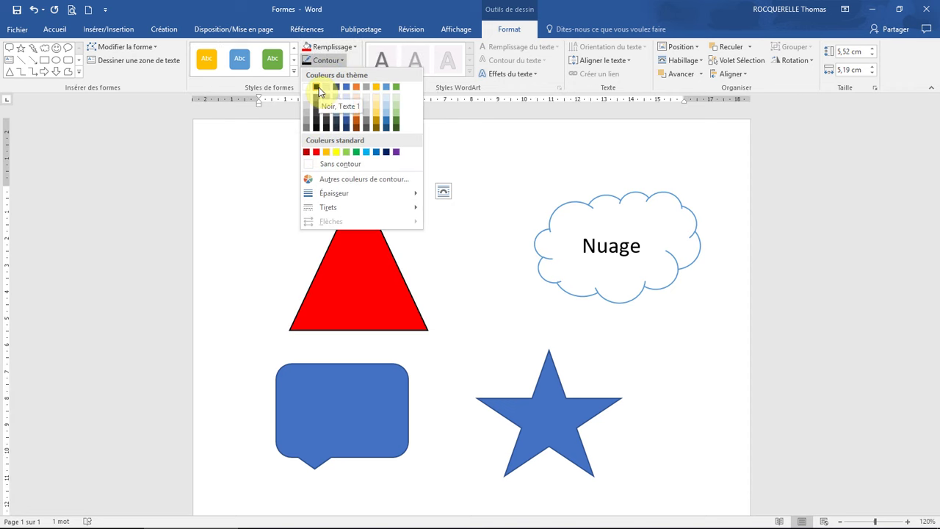
click(317, 87)
click(323, 60)
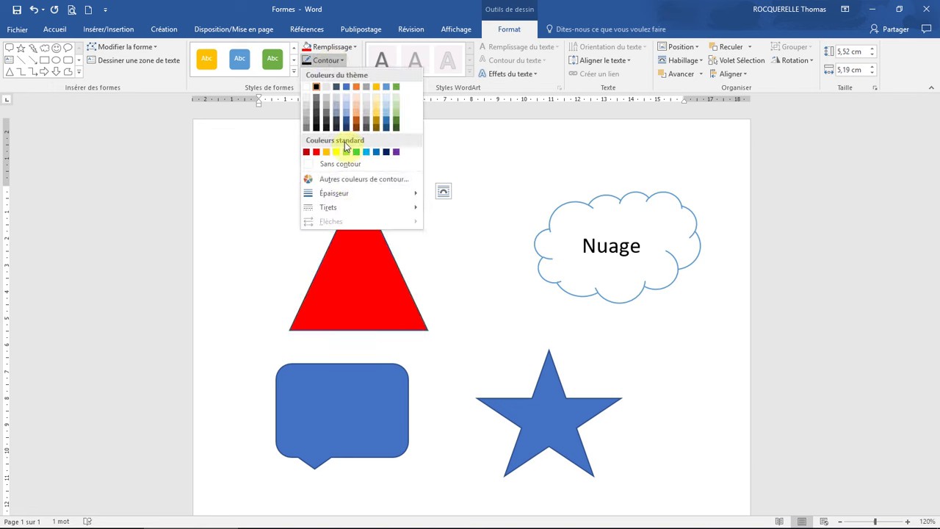
click(346, 194)
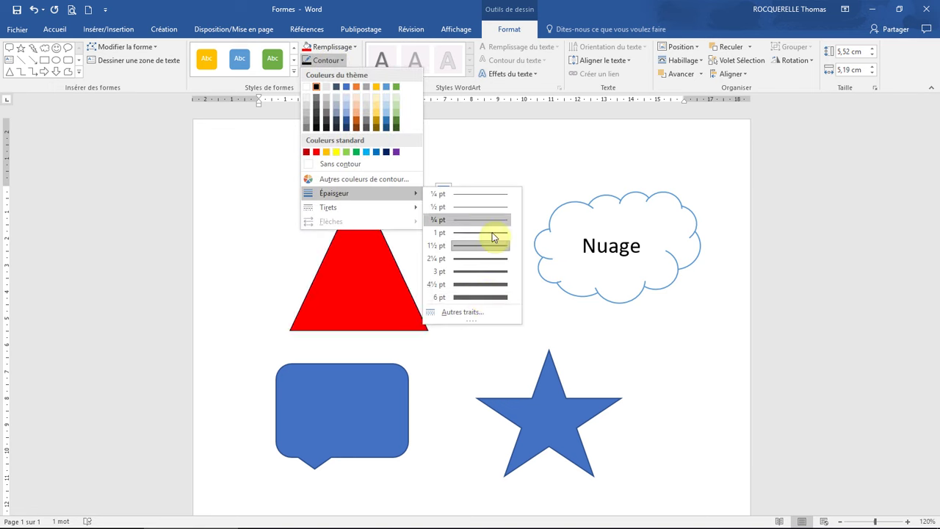
click(479, 298)
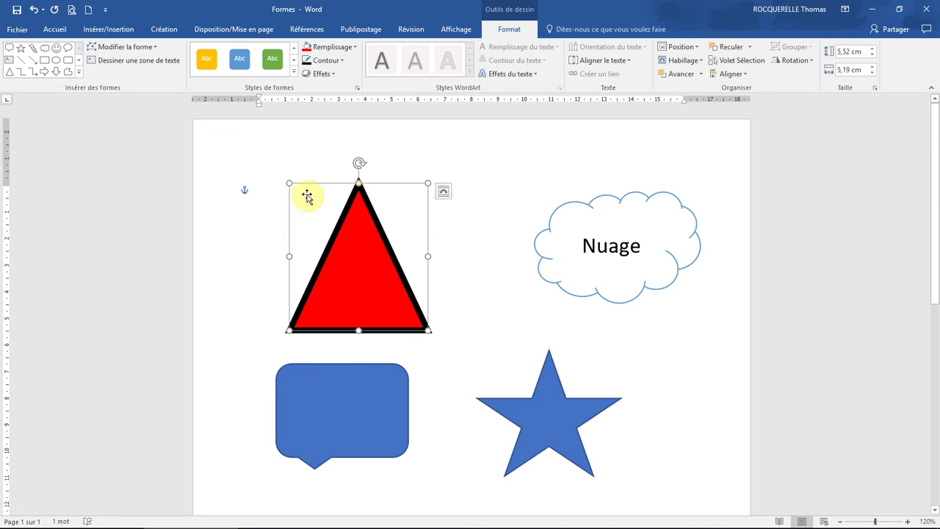
Step: Enlarge the triangle slightly and the star to 7.82 × 9.7 cm beside it
mouse_move(428, 181)
mouse_down()
mouse_move(457, 154)
mouse_move(414, 189)
mouse_move(441, 172)
mouse_up()
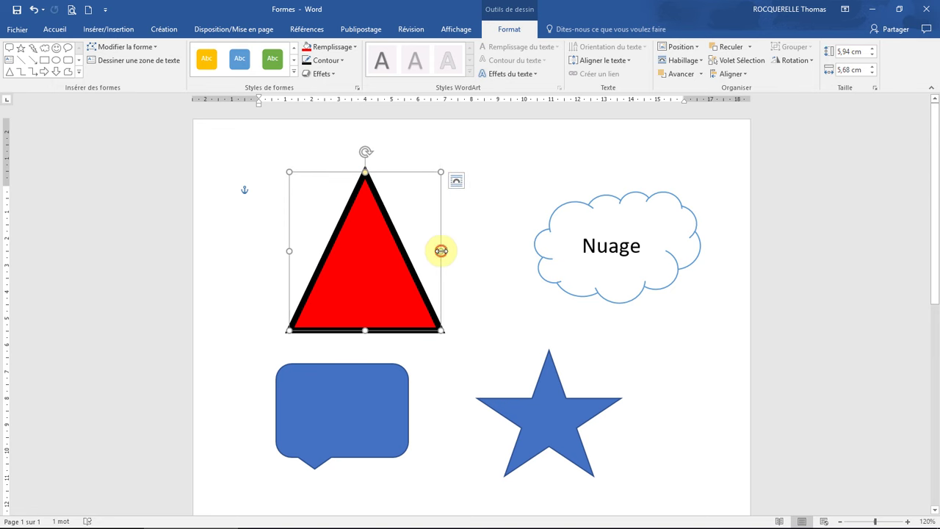
mouse_move(441, 251)
mouse_down()
mouse_move(481, 254)
mouse_move(416, 252)
mouse_move(443, 252)
mouse_move(424, 254)
mouse_move(432, 252)
mouse_up()
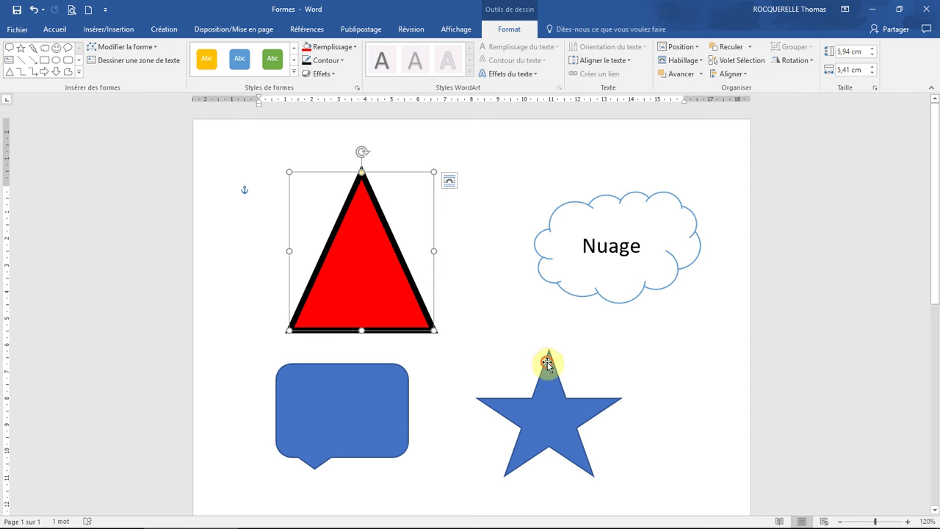
mouse_move(548, 362)
mouse_down()
mouse_move(544, 345)
mouse_move(466, 261)
mouse_up()
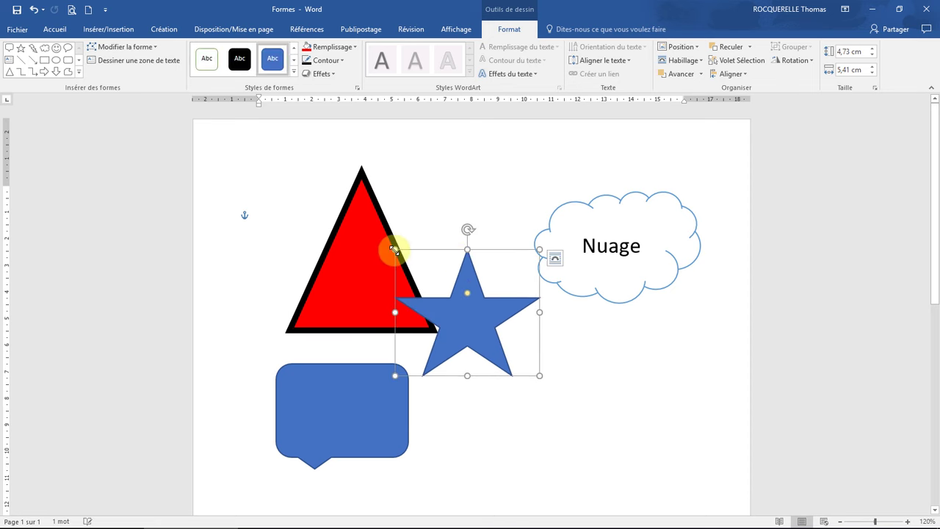
drag(395, 249, 324, 208)
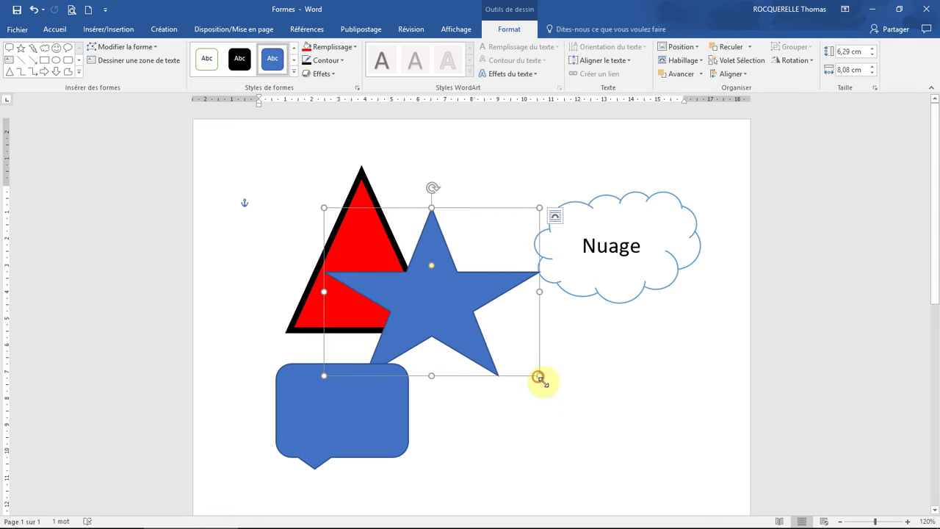
drag(539, 376, 583, 415)
drag(472, 268, 514, 316)
right_click(504, 318)
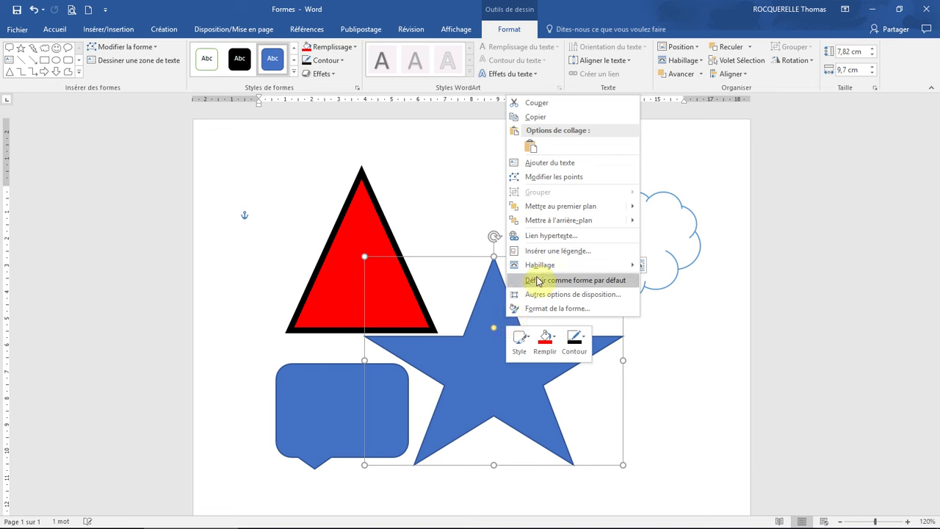
Step: Edit the star's points, stretching its arms over the triangle and up toward the cloud
click(549, 176)
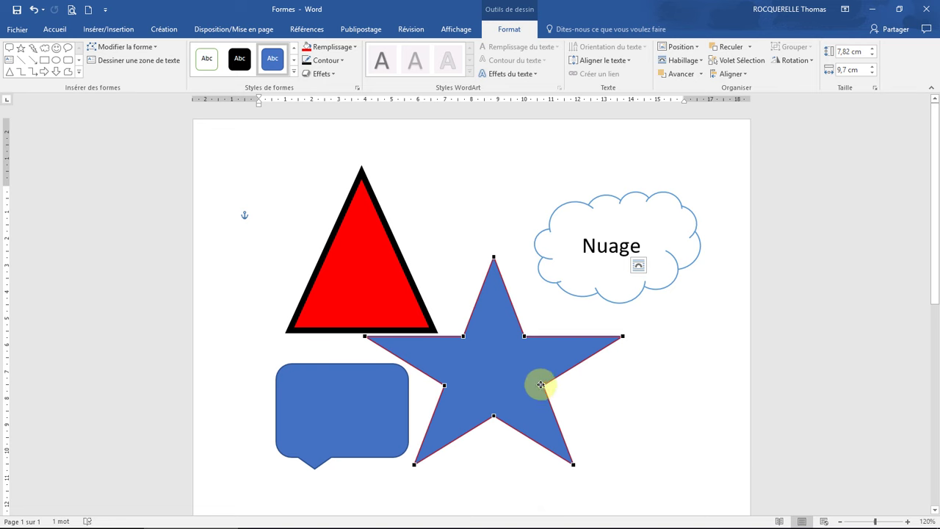
drag(543, 386, 686, 401)
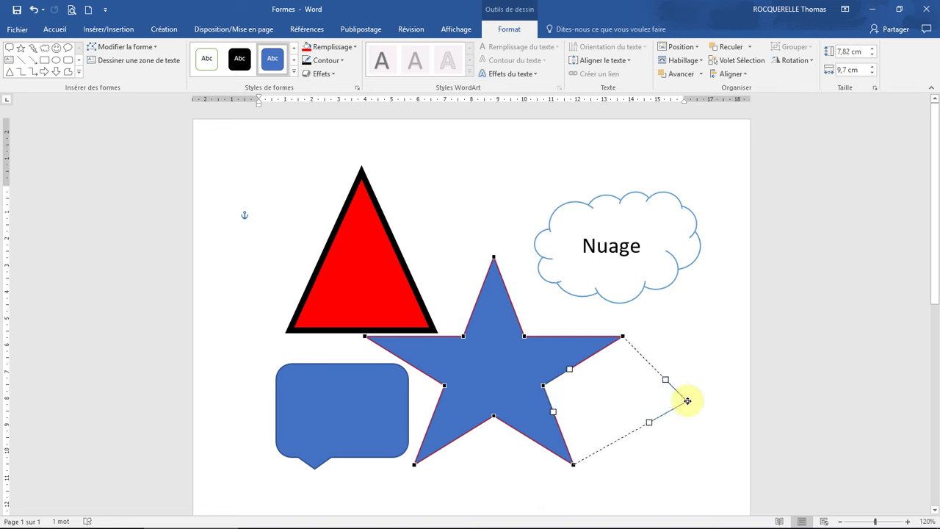
drag(622, 336, 657, 312)
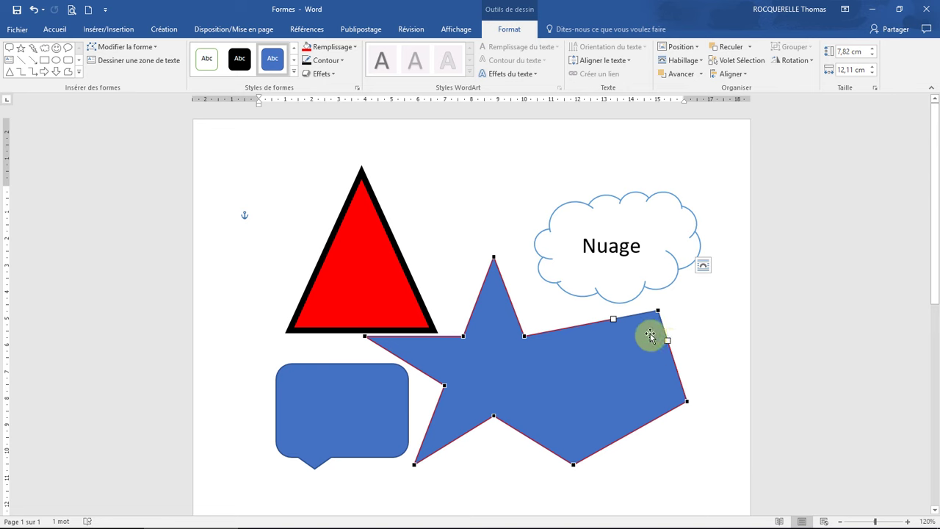
drag(668, 340, 618, 365)
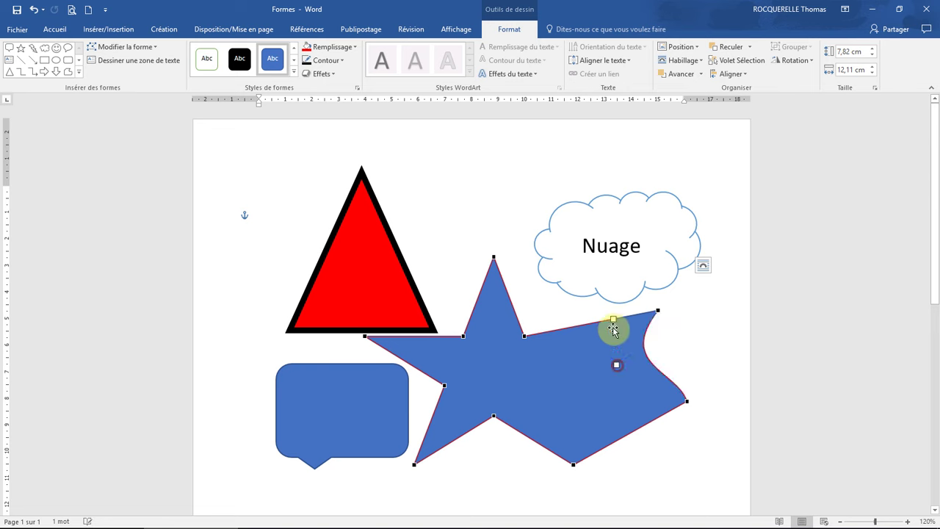
drag(613, 318, 578, 291)
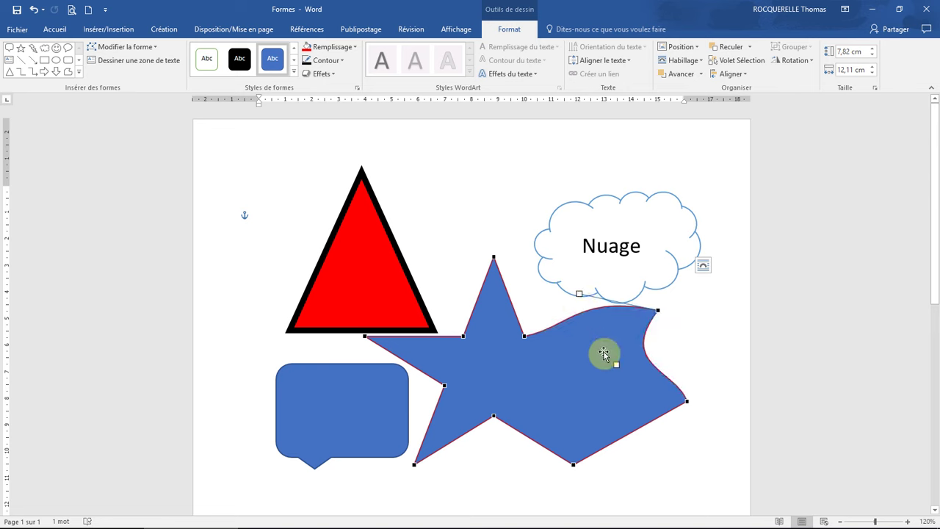
drag(616, 364, 556, 370)
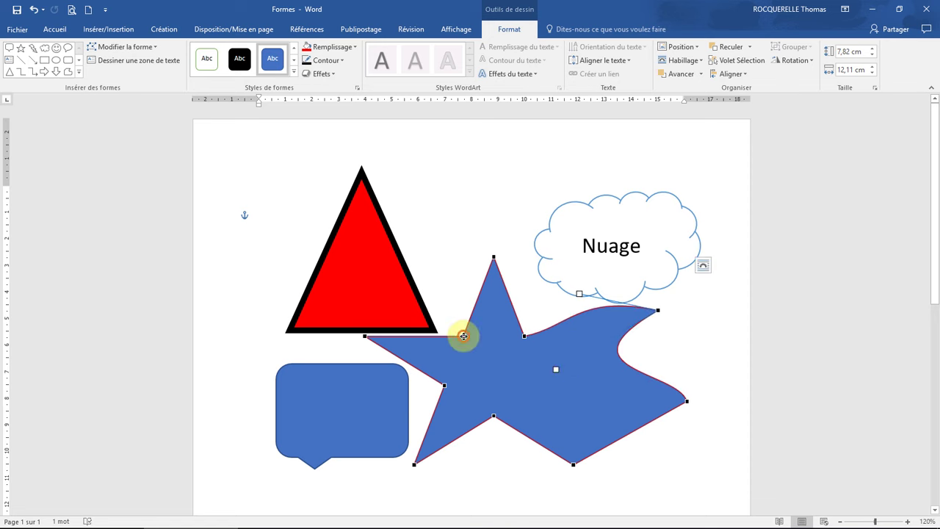
drag(464, 336, 434, 225)
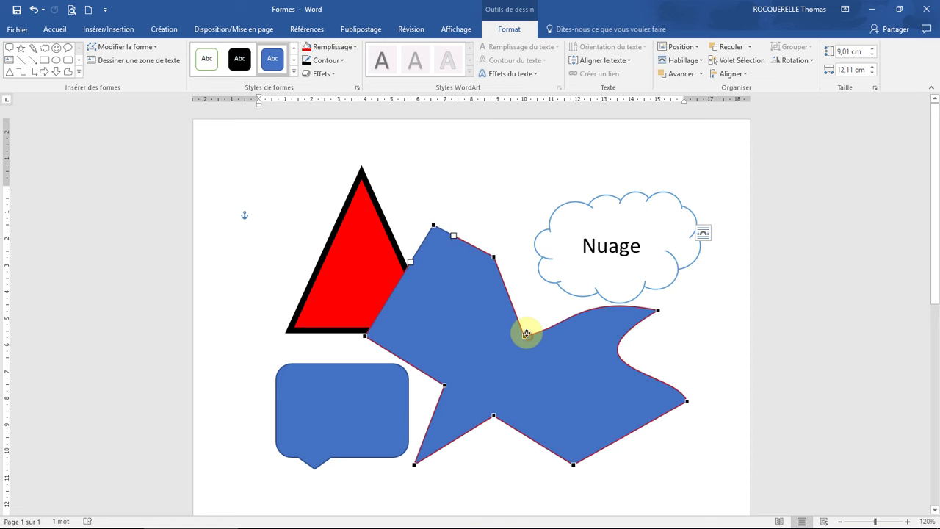
drag(527, 339, 534, 289)
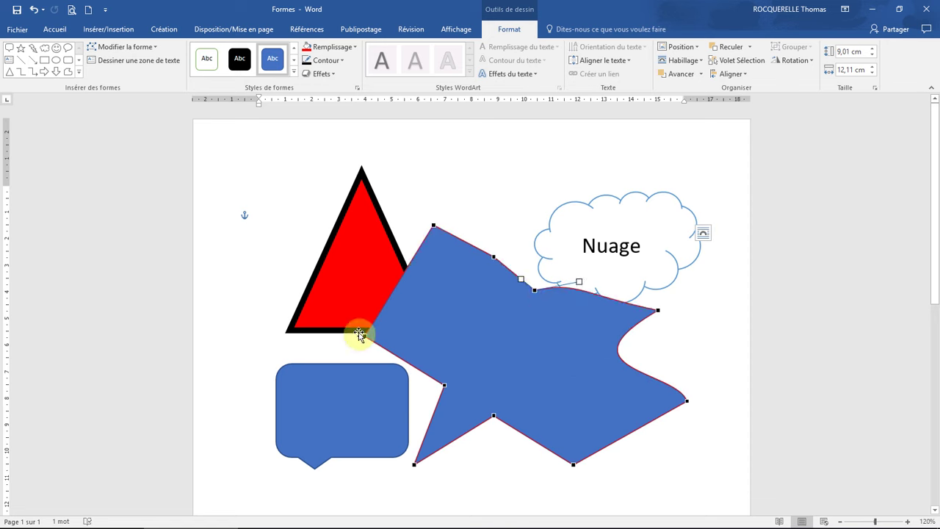
drag(366, 337, 241, 337)
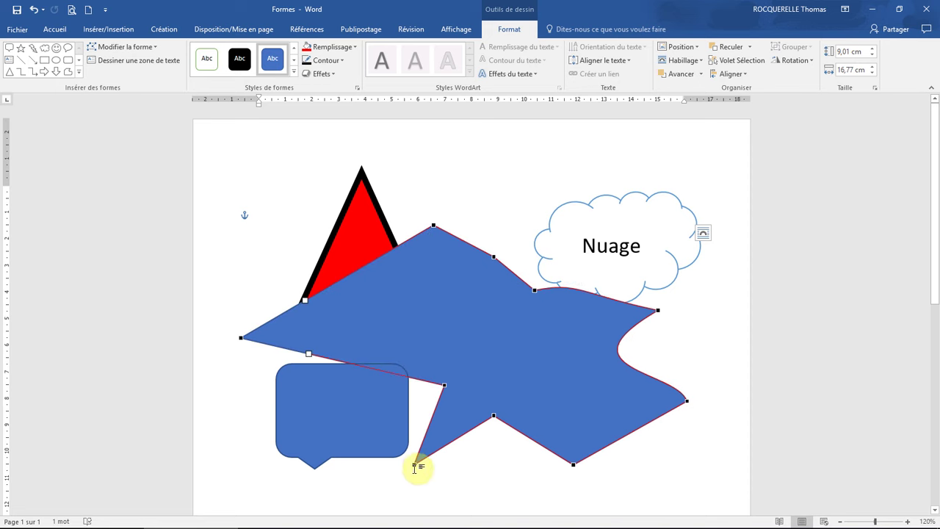
Step: Refine the remaining points into an irregular 9.69 × 18.56 cm freeform and exit point editing
drag(414, 465, 409, 482)
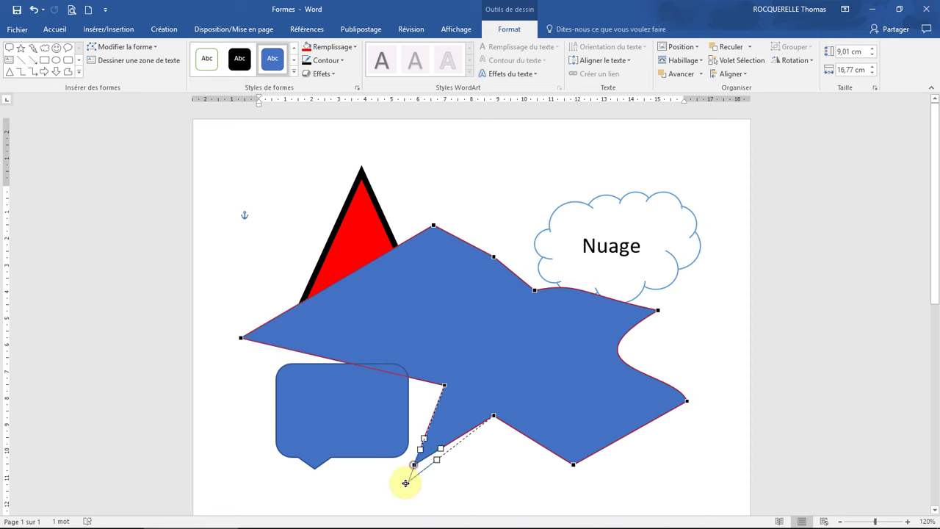
click(573, 462)
drag(575, 423, 577, 424)
drag(689, 401, 734, 403)
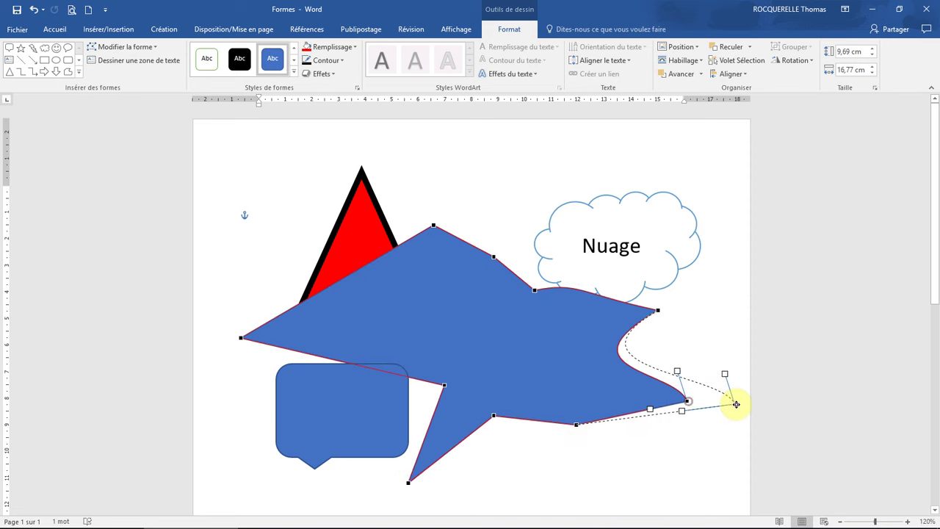
drag(659, 310, 693, 330)
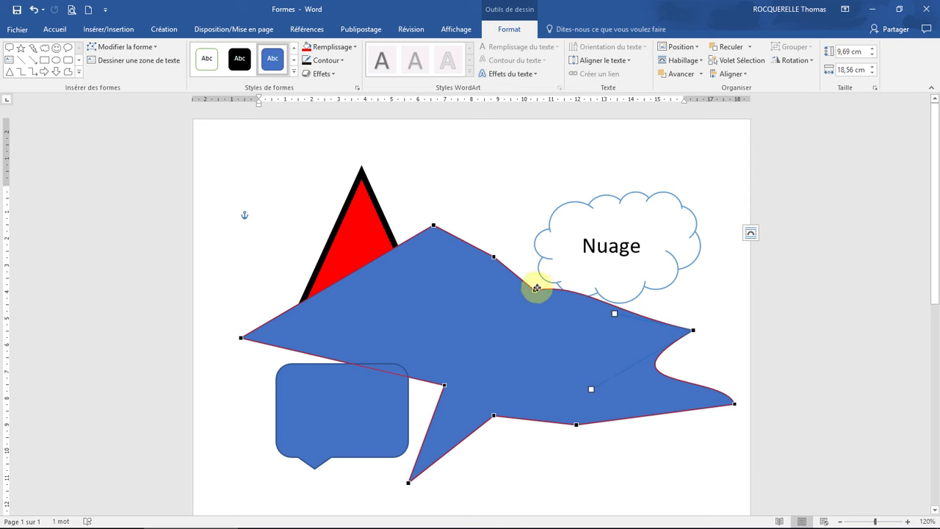
drag(534, 290, 521, 342)
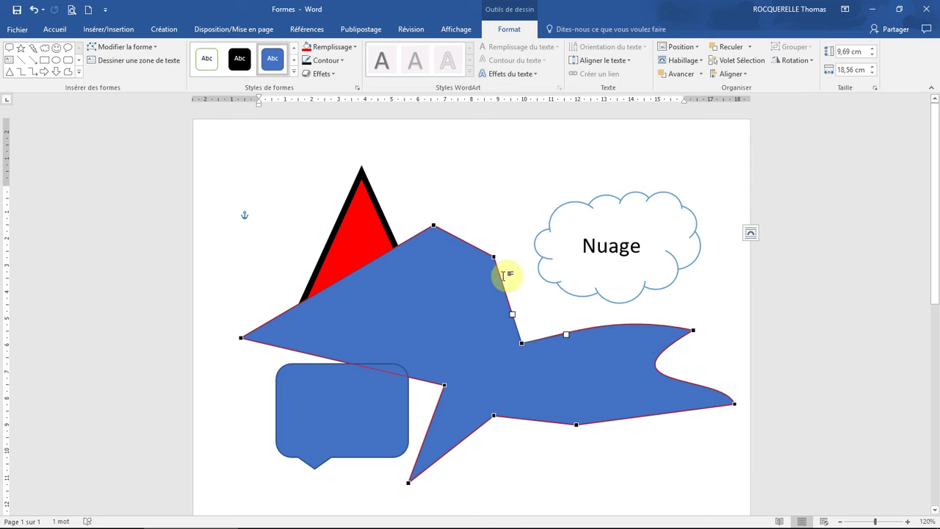
drag(493, 257, 447, 278)
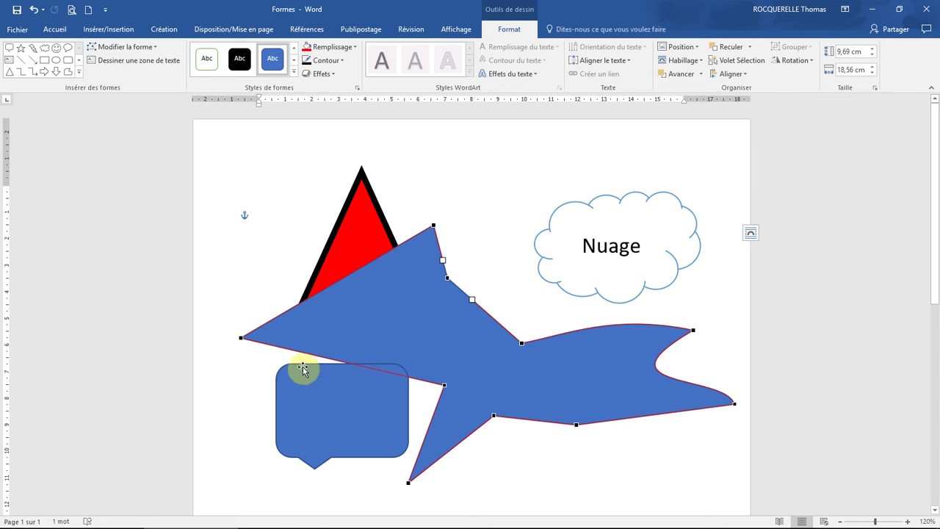
click(326, 409)
Step: Move the speech bubble slightly to the left
click(556, 177)
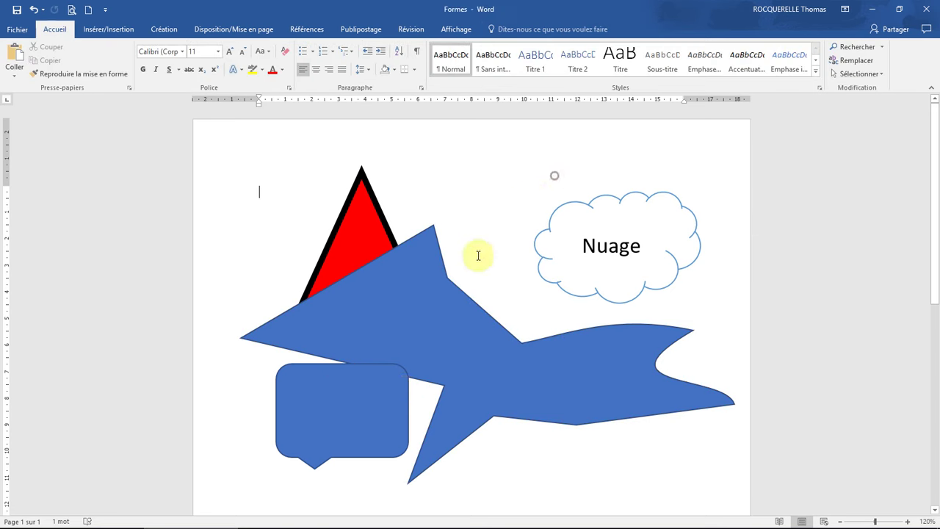
click(335, 400)
drag(308, 371, 279, 374)
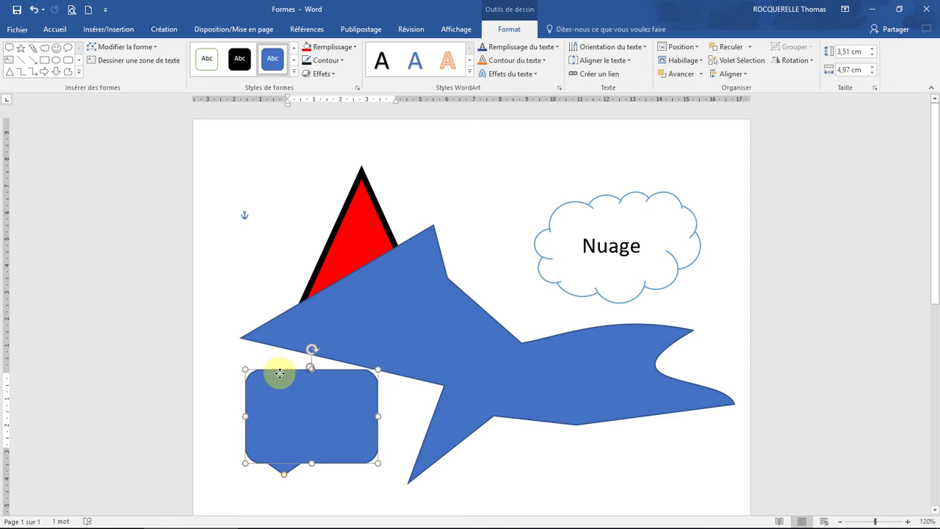
Step: Send the blue freeform to the back, behind the red triangle
click(382, 281)
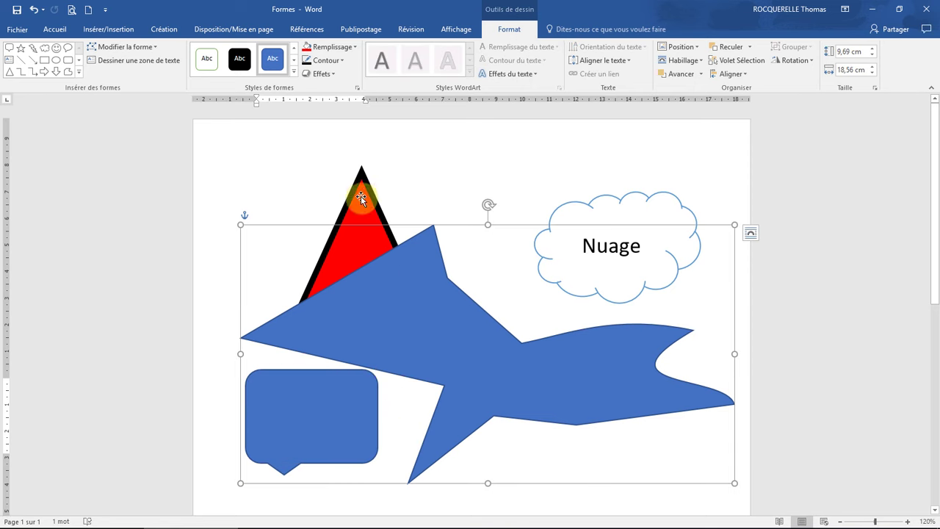
right_click(415, 261)
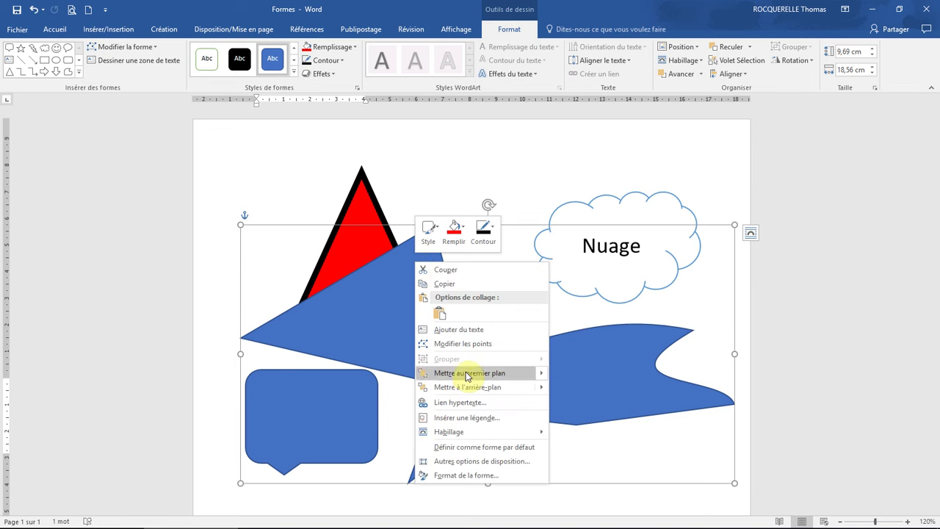
mouse_move(468, 388)
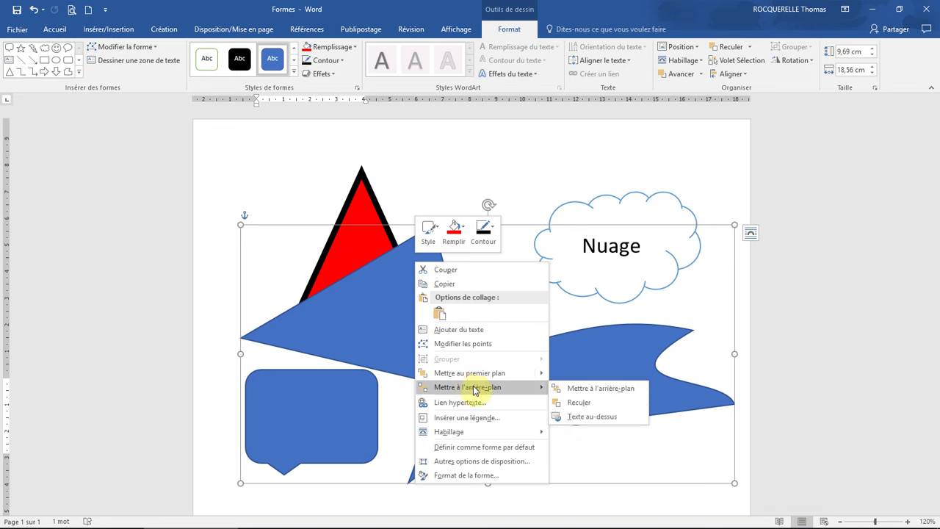
click(592, 393)
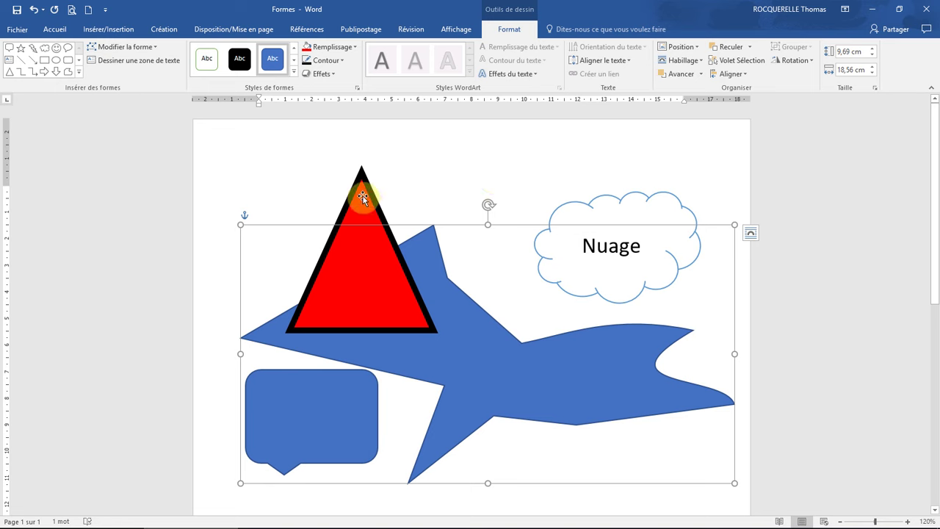
Step: Move the Nuage cloud onto the triangle's apex and send it back one layer
click(644, 210)
mouse_move(644, 210)
mouse_down()
mouse_move(426, 179)
mouse_move(389, 191)
mouse_move(385, 210)
mouse_up()
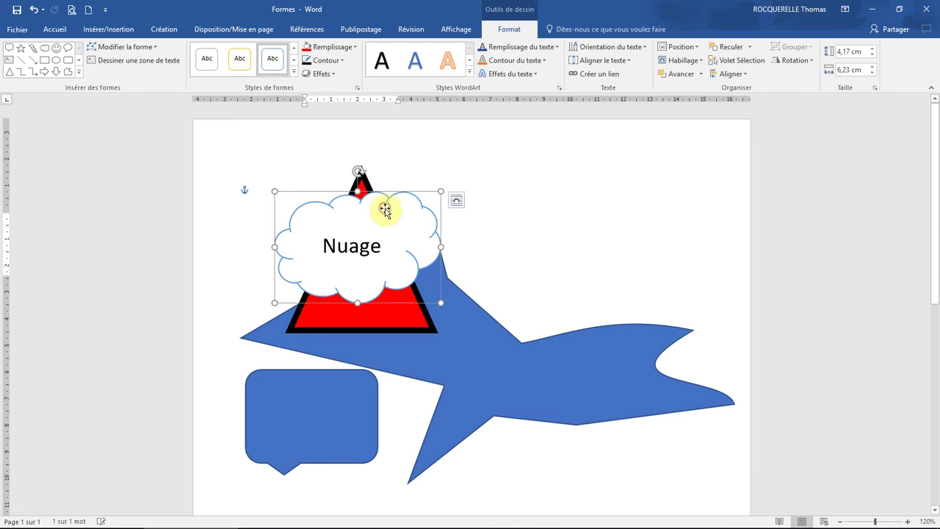
right_click(385, 209)
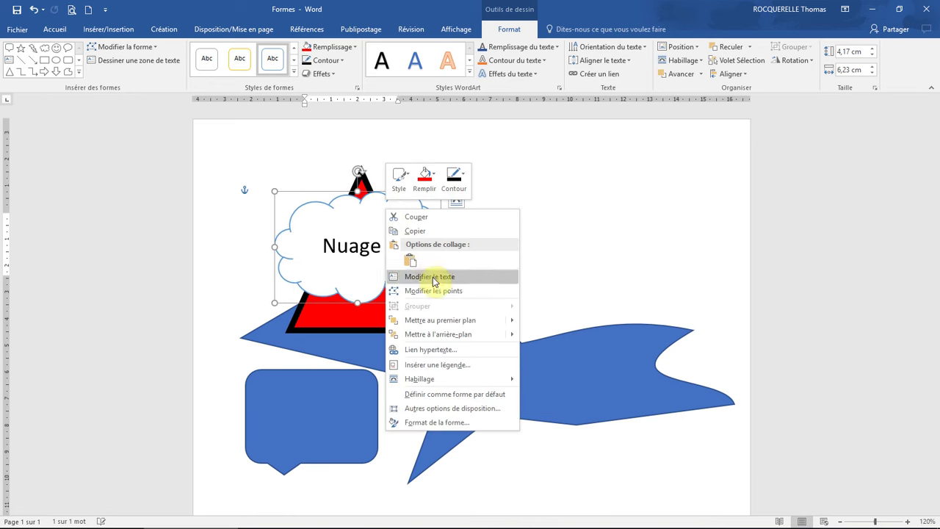
mouse_move(445, 334)
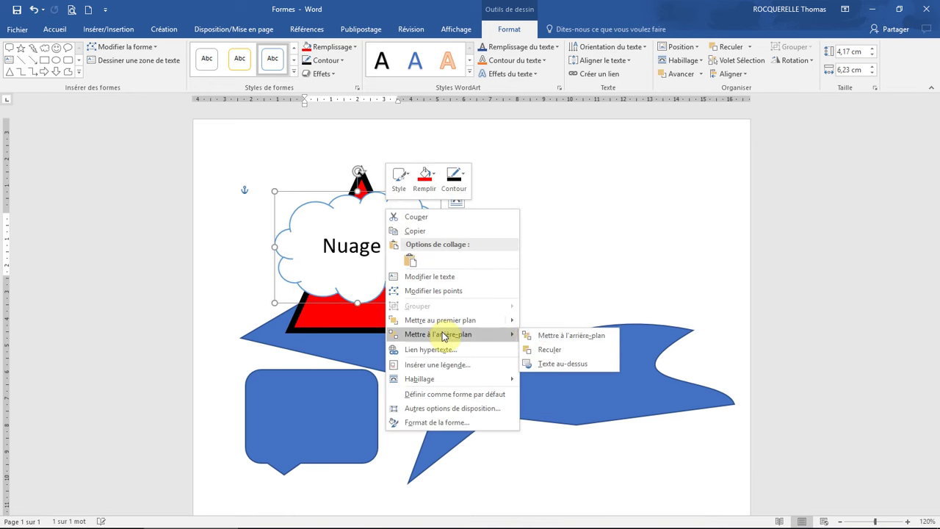
click(551, 350)
click(387, 288)
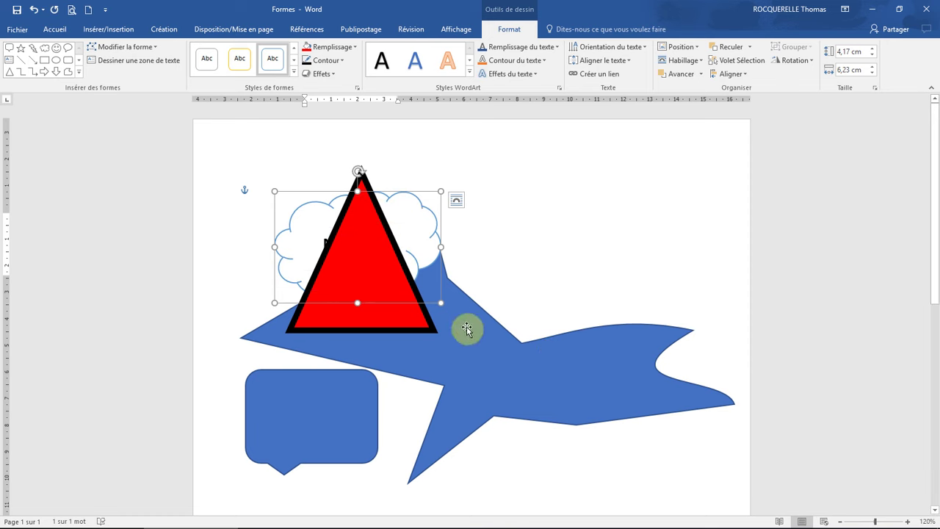
Step: Move the speech bubble to the upper right, enlarge it, and style it white with green outline
click(335, 388)
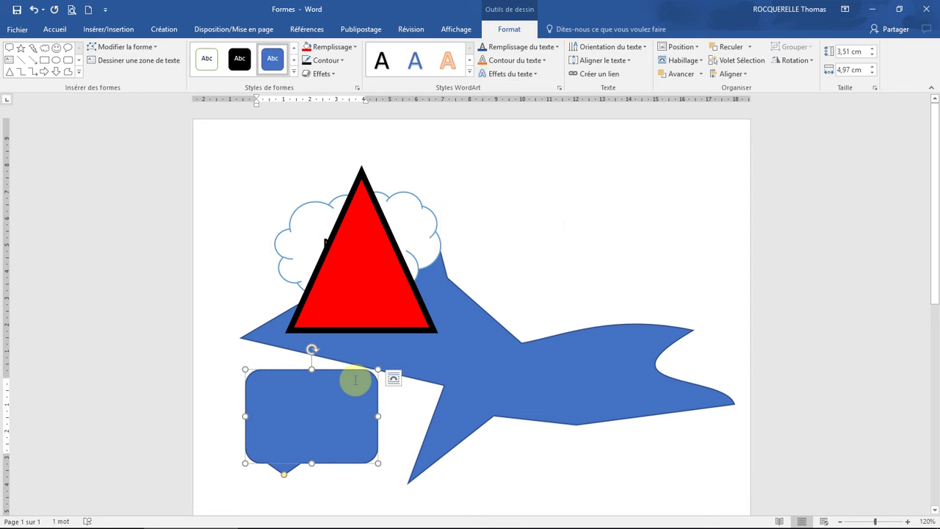
drag(354, 374, 615, 157)
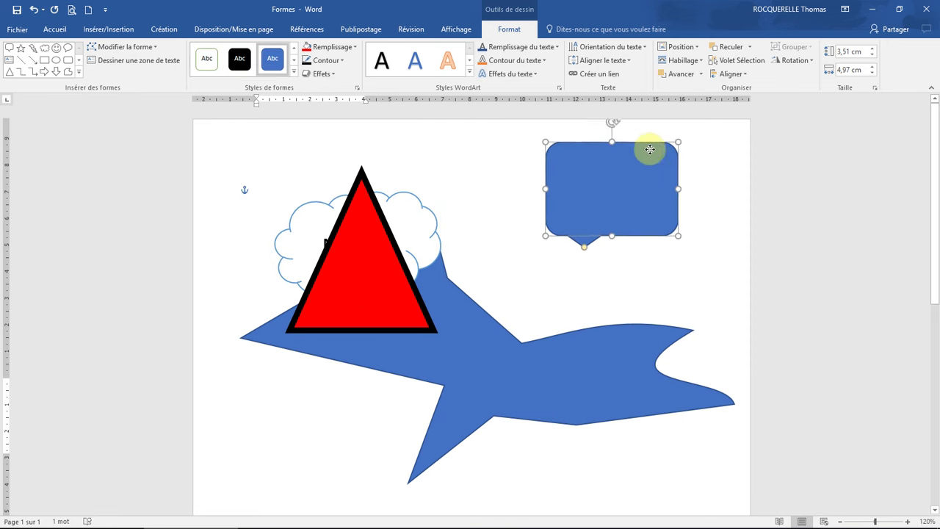
drag(639, 250, 685, 279)
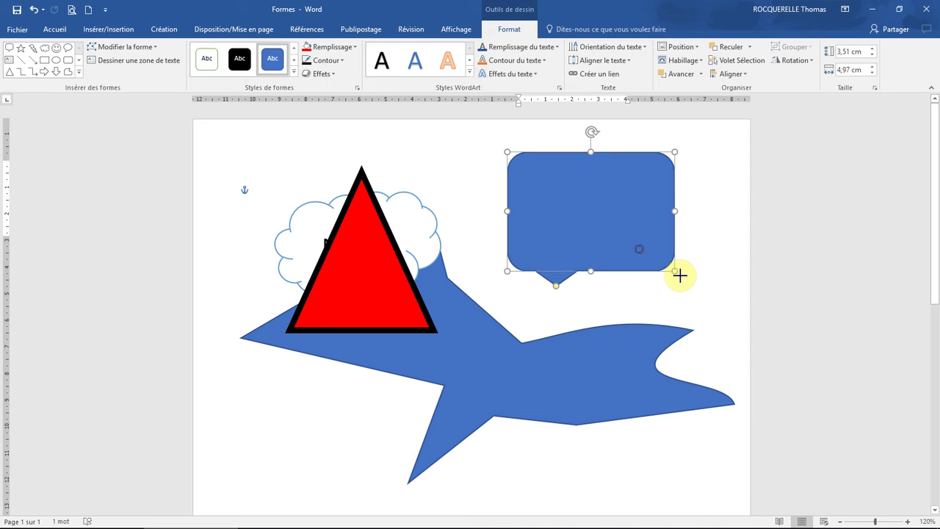
click(215, 63)
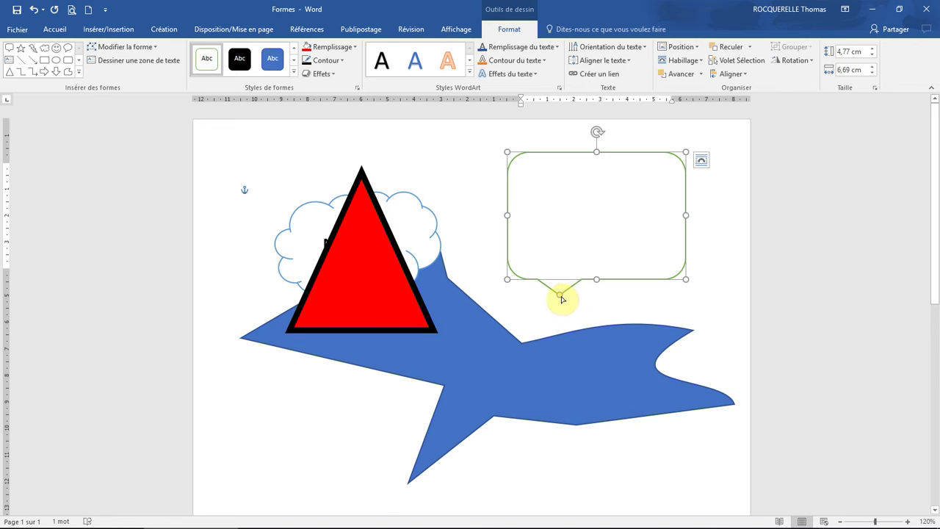
Step: Swing the bubble's tail around and settle it pointing downward beneath the bubble
drag(560, 297, 773, 158)
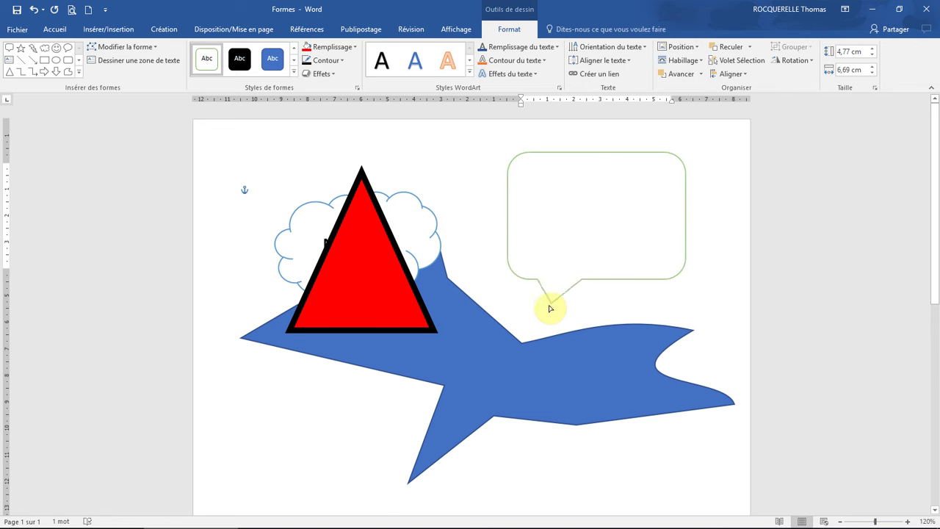
drag(783, 196, 455, 169)
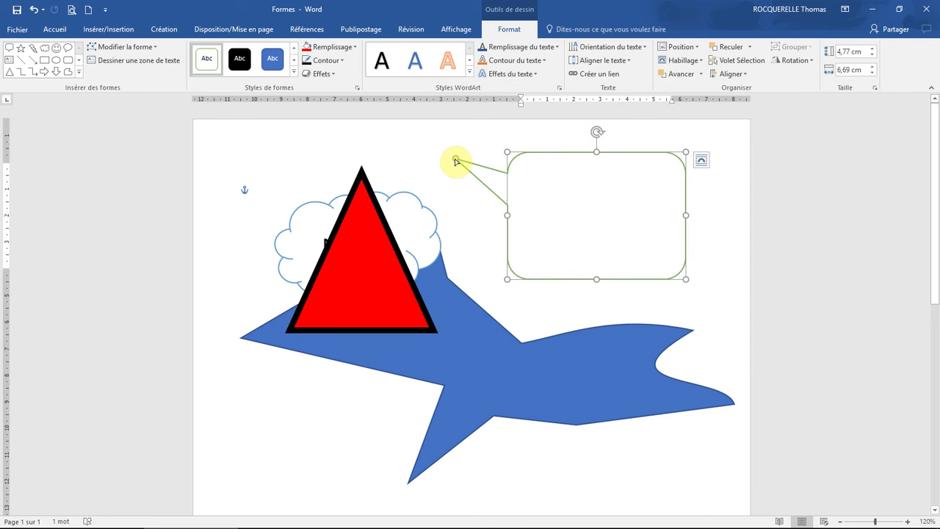
drag(455, 160, 580, 306)
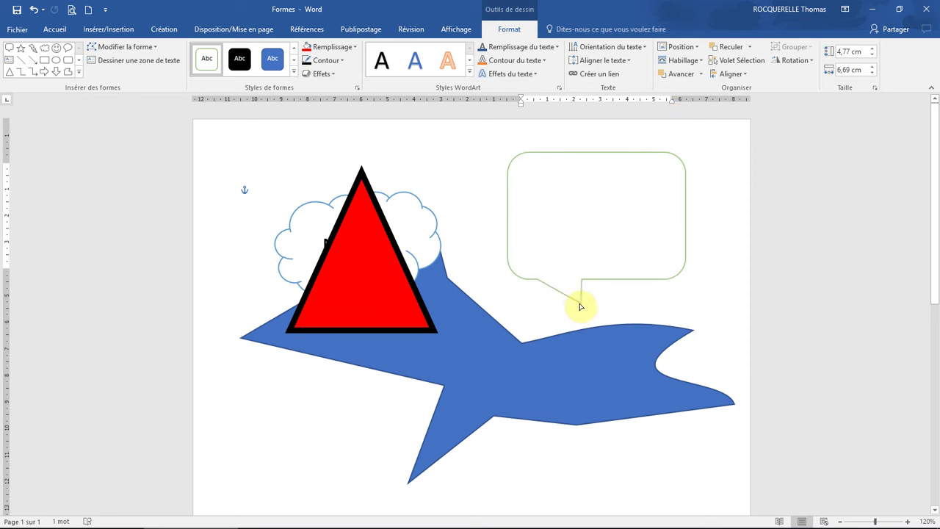
click(568, 310)
mouse_move(597, 132)
mouse_down()
mouse_move(609, 128)
mouse_move(598, 132)
mouse_up()
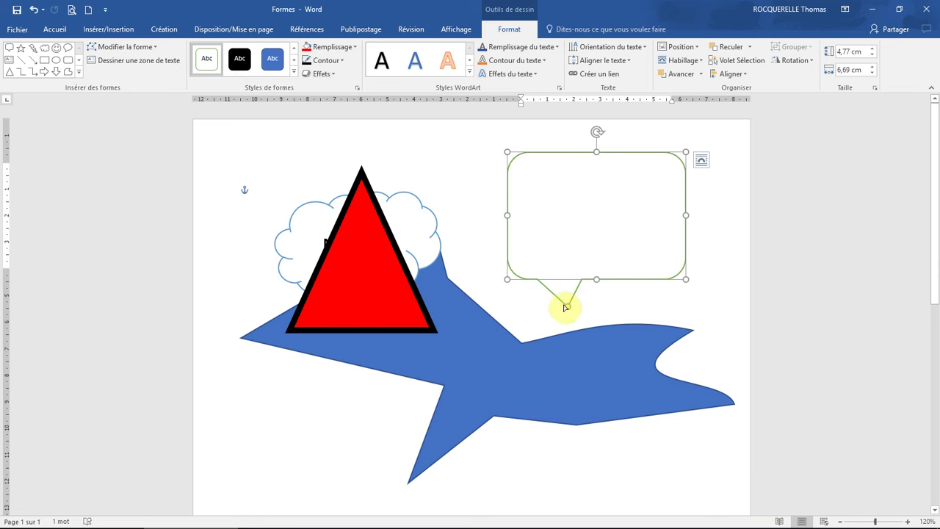
Step: Write 'Bulle !' in the speech bubble, aim its tail toward the cloud, and nudge it left
click(561, 195)
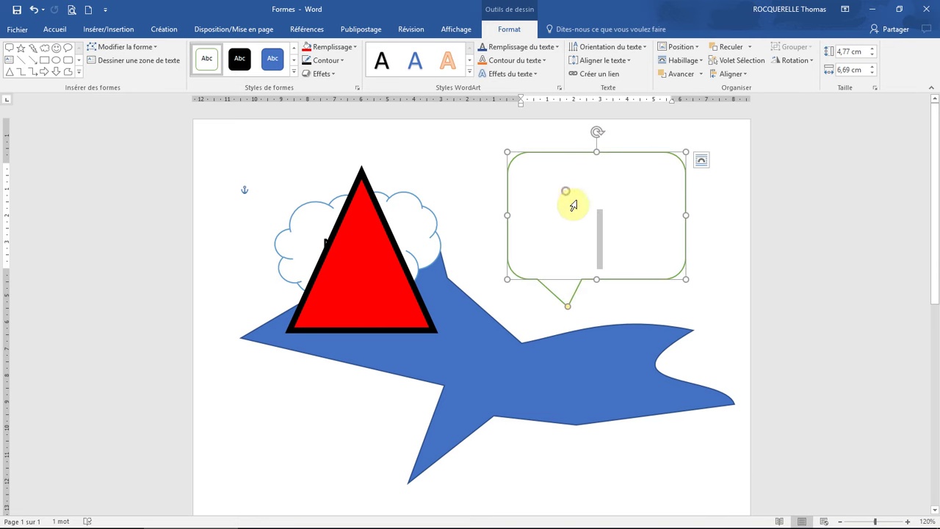
text(Bulle !)
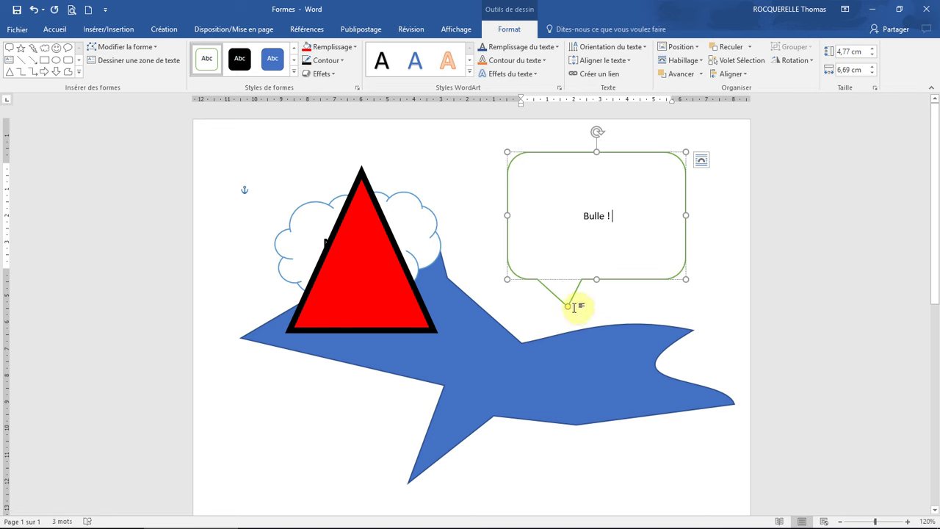
drag(567, 307, 426, 169)
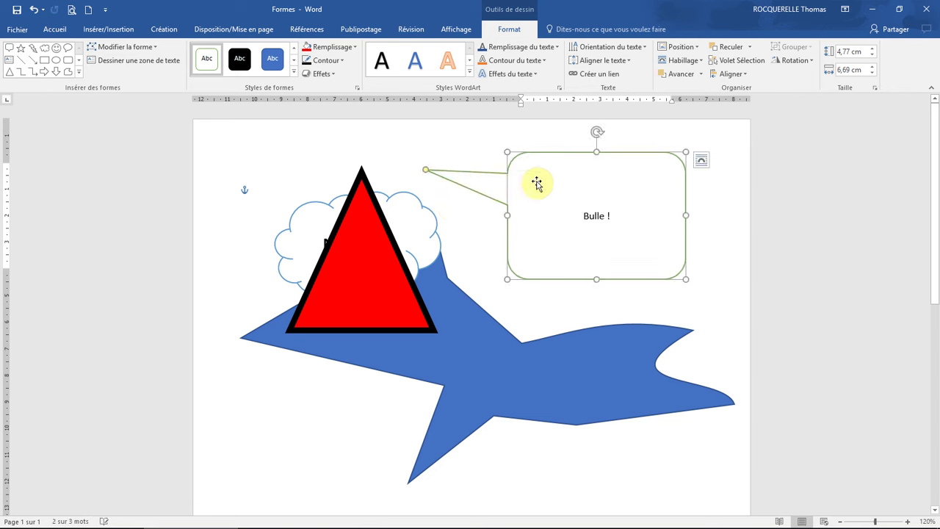
click(720, 245)
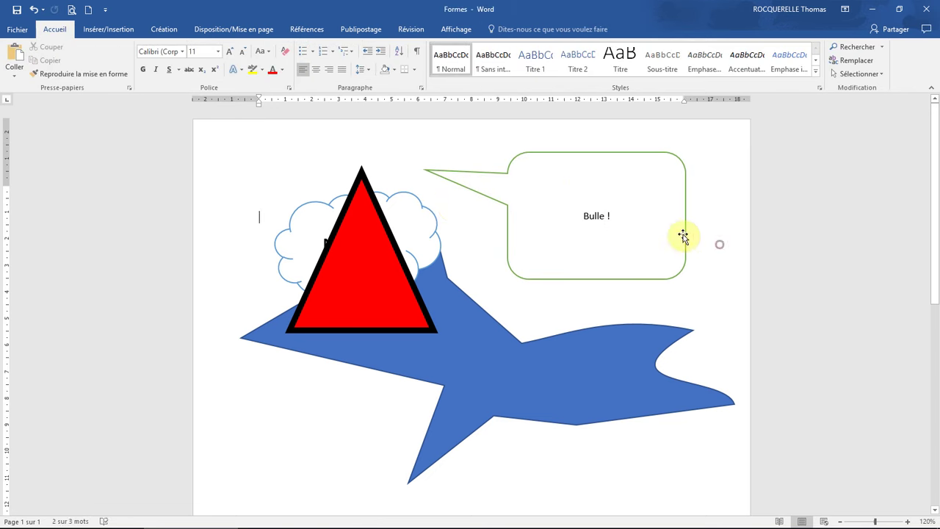
click(527, 156)
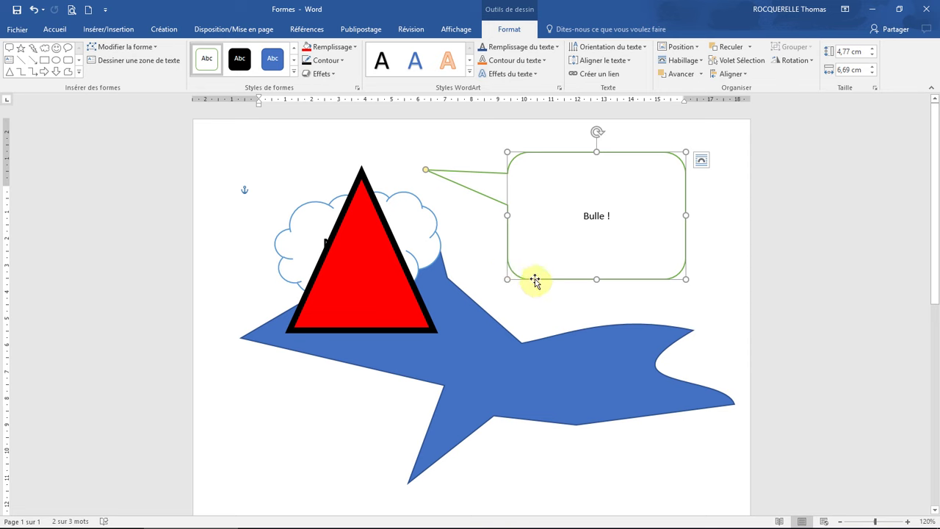
mouse_move(535, 281)
mouse_down()
mouse_move(543, 287)
mouse_move(512, 286)
mouse_up()
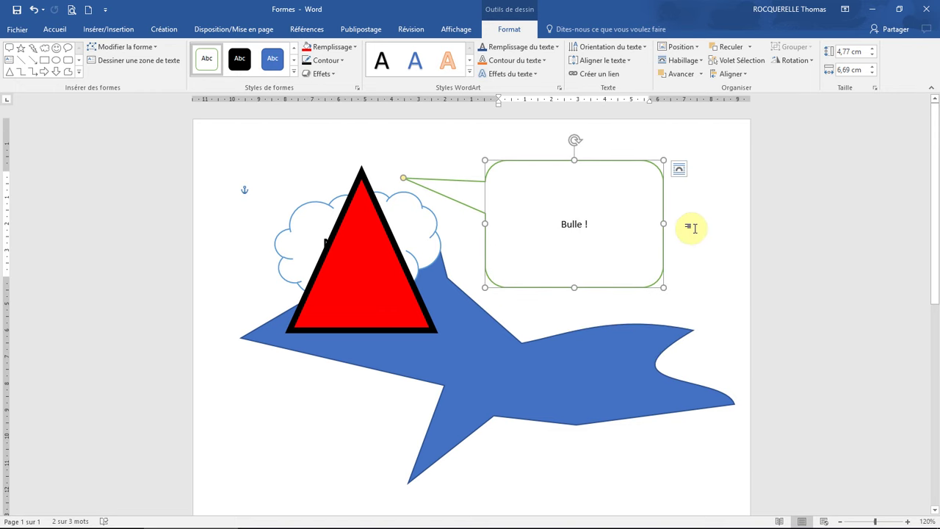